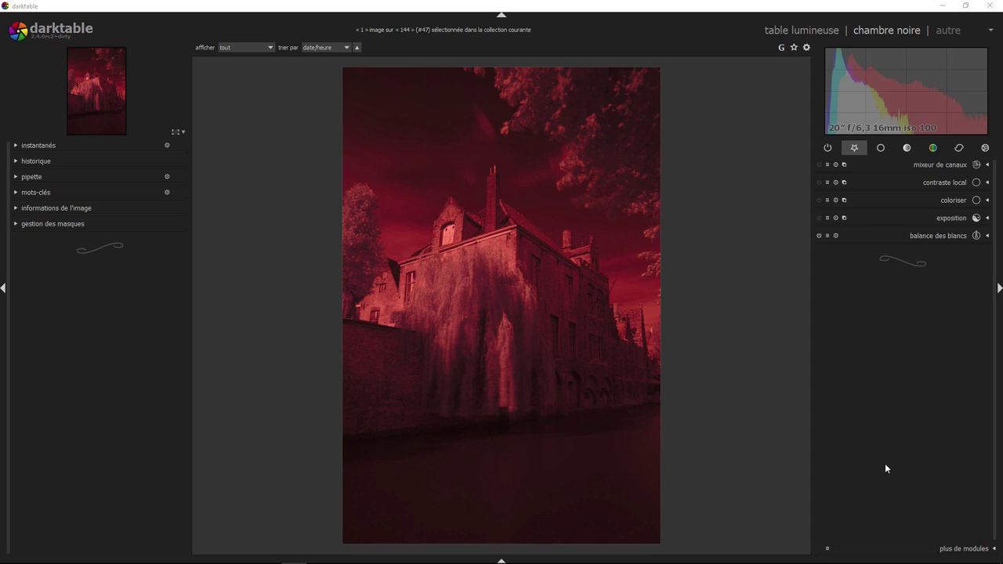
Check the Infrarouge presets, then show white balance settings (3322K, tint 1.005, red 1.418)
left_click(827, 548)
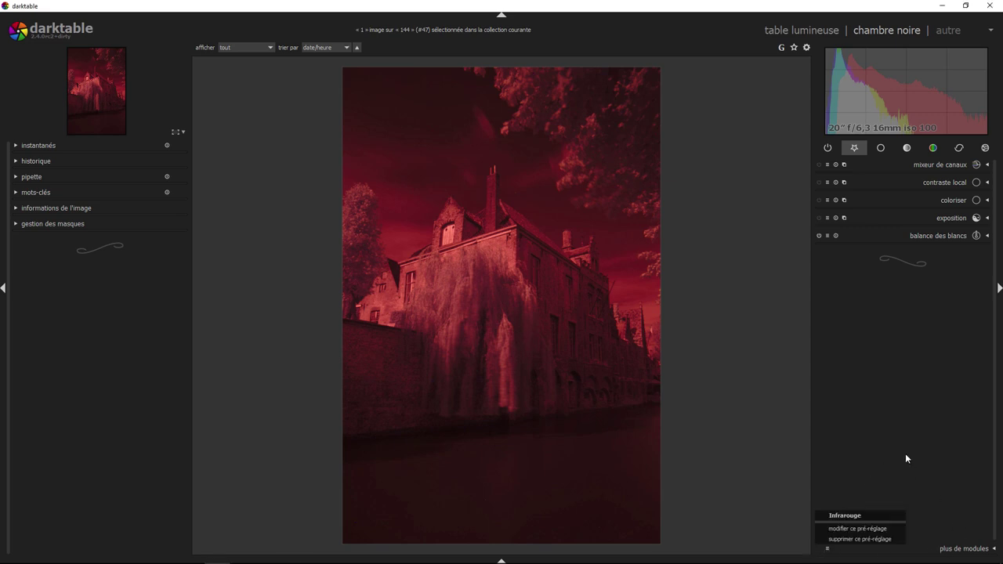
left_click(864, 410)
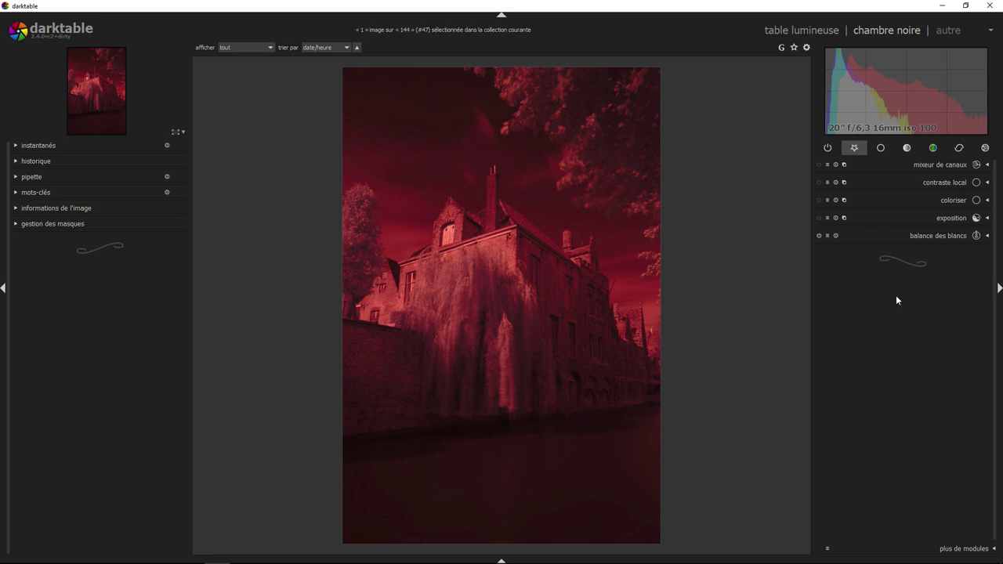
left_click(987, 235)
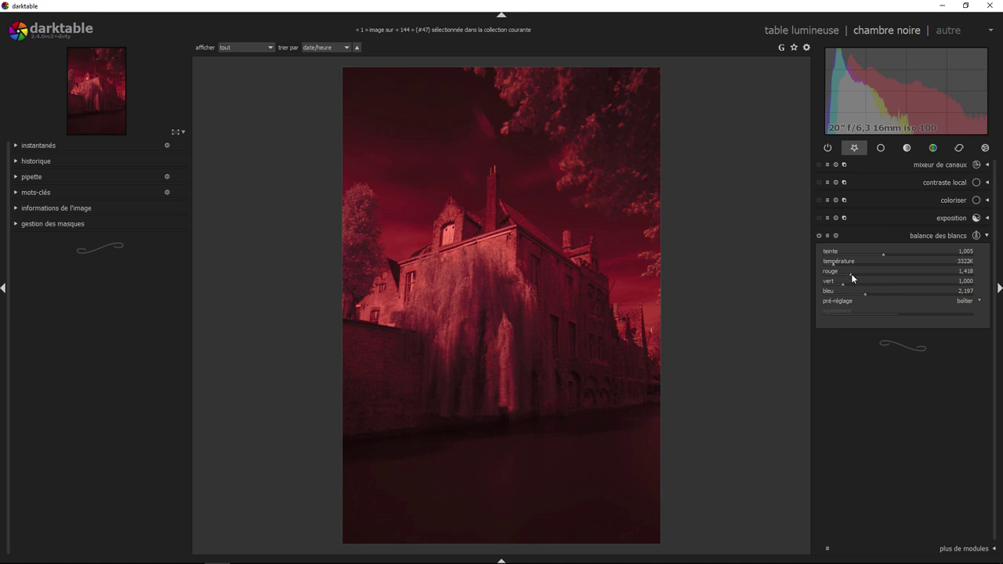
Lower white balance red to 0.561, turning the deep red photo a muted brown
left_click_drag(851, 274, 835, 275)
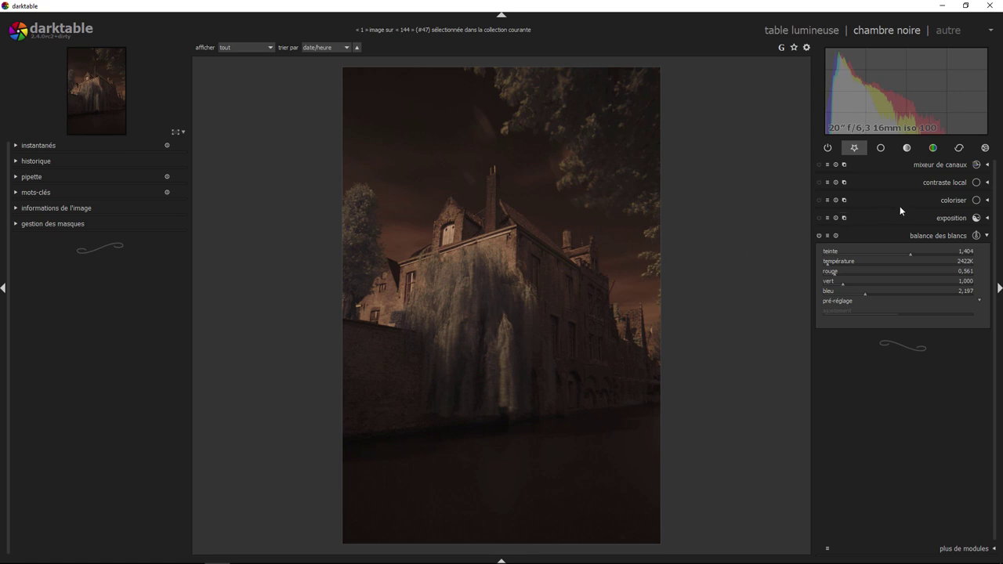
Channel mixer: feed blue 1.032 into the red output with red near 0
left_click(988, 166)
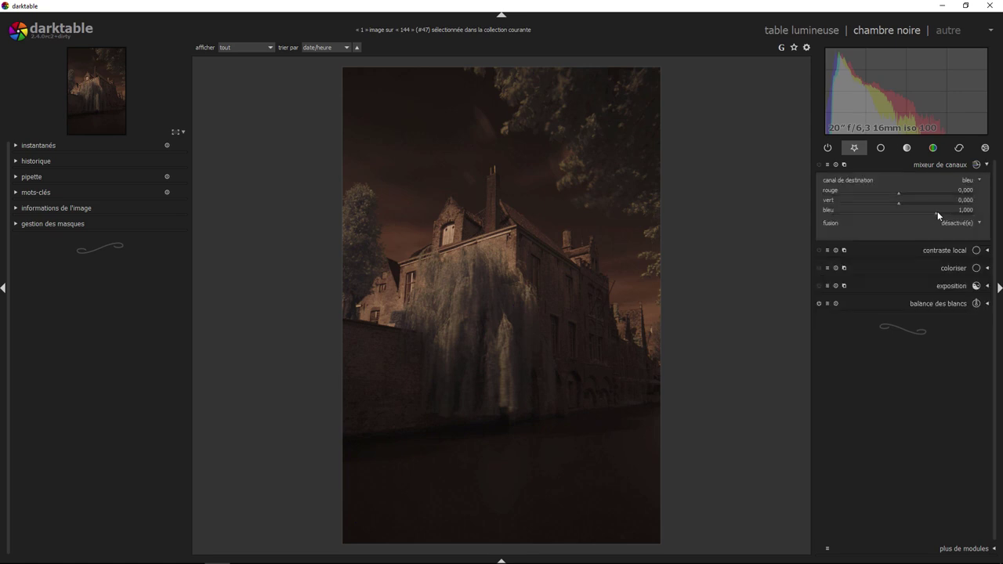
mouse_move(938, 215)
left_mouse_down()
mouse_move(881, 219)
mouse_move(899, 212)
left_mouse_up()
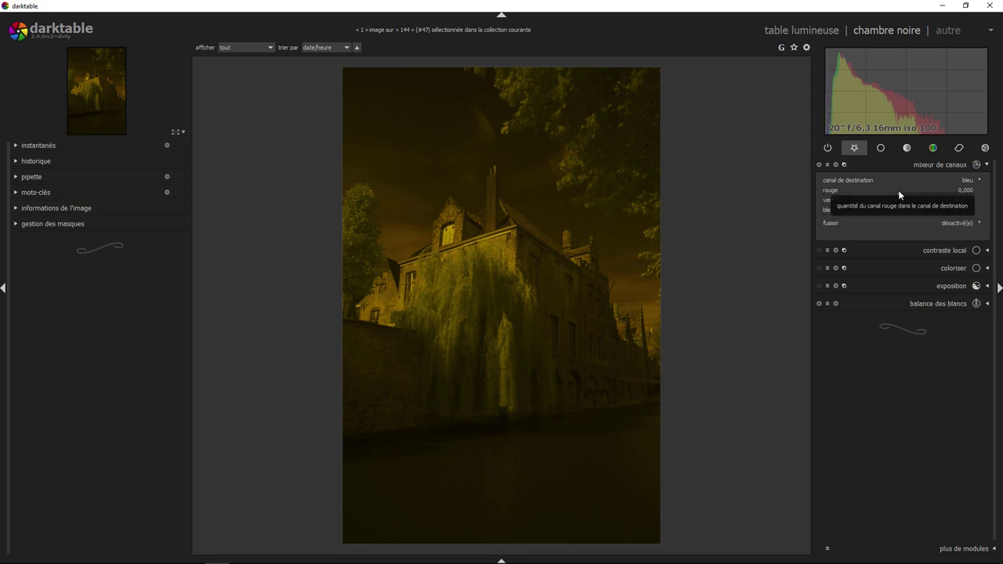
left_click_drag(898, 191, 937, 196)
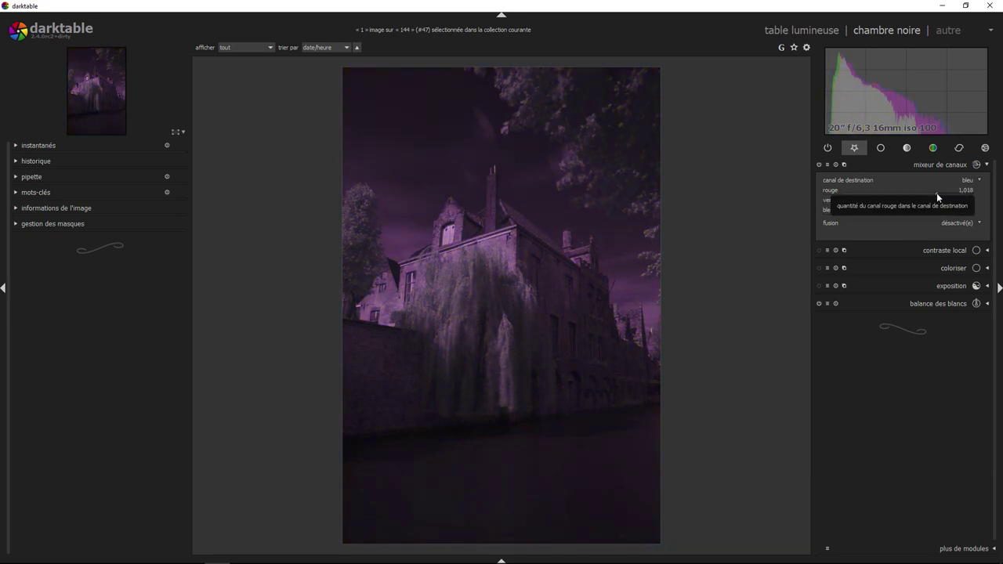
left_click(978, 182)
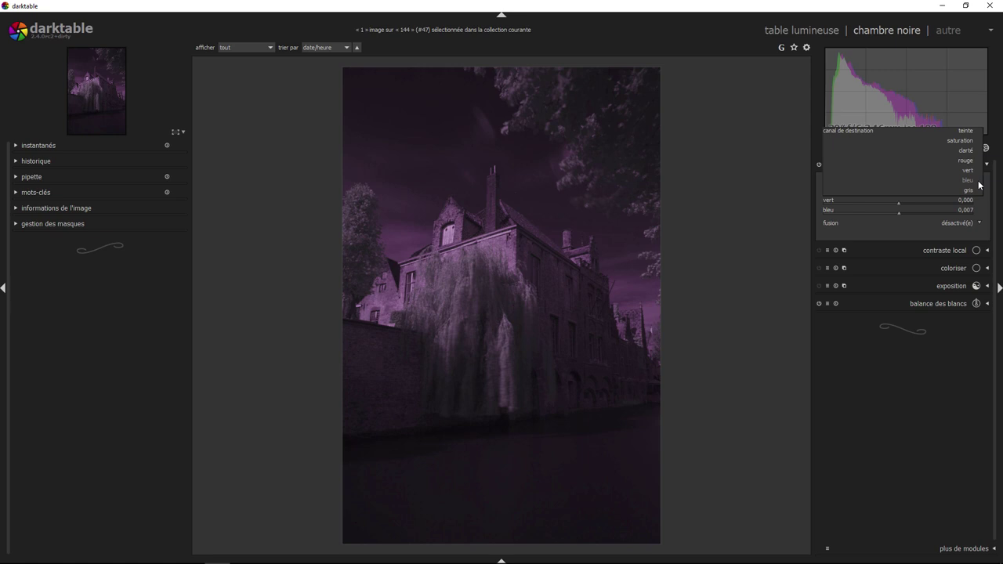
left_click(970, 165)
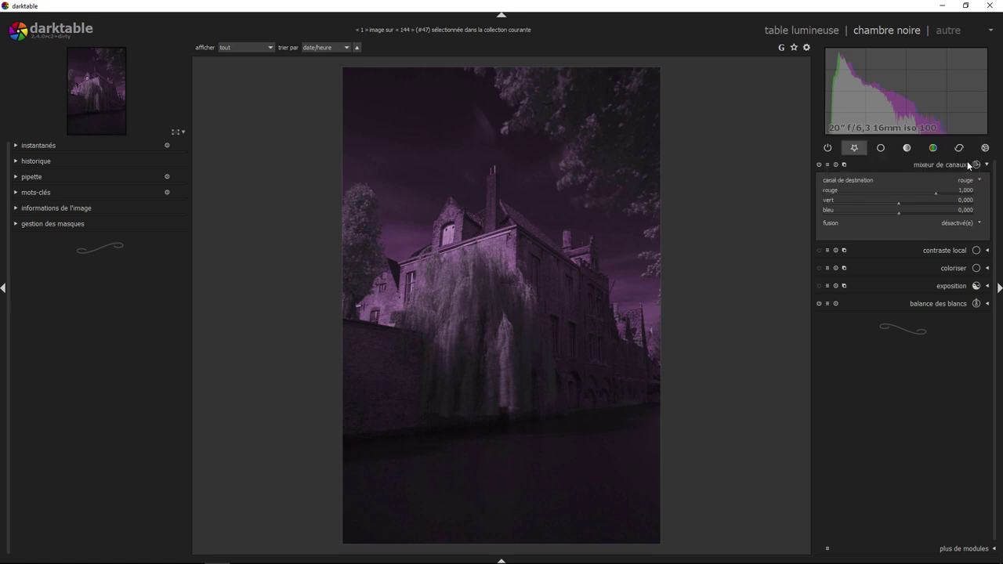
left_click_drag(937, 192, 898, 189)
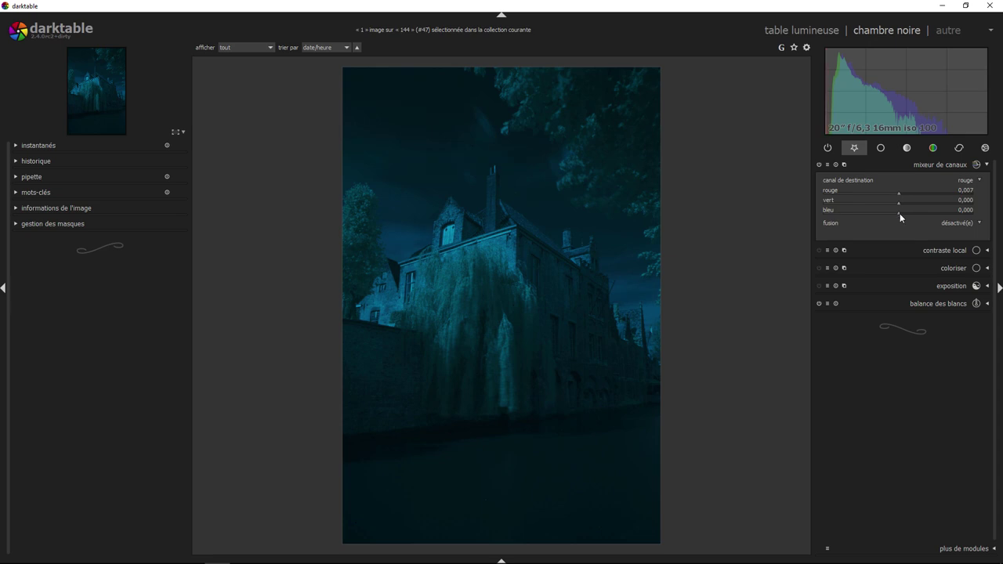
left_click_drag(900, 213, 937, 218)
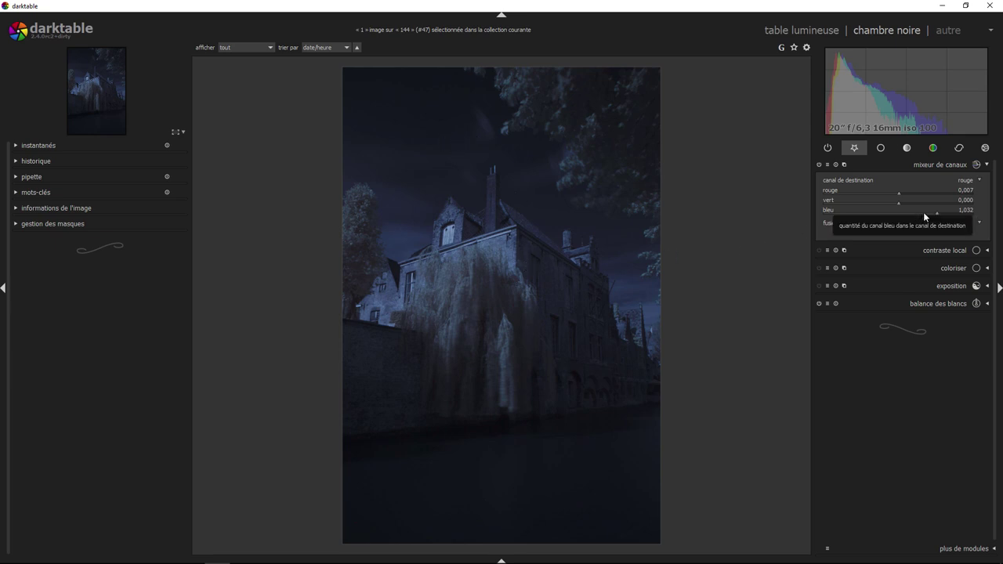
Fine-tune the white balance red, then raise exposure to about +1.23 EV
left_click(988, 304)
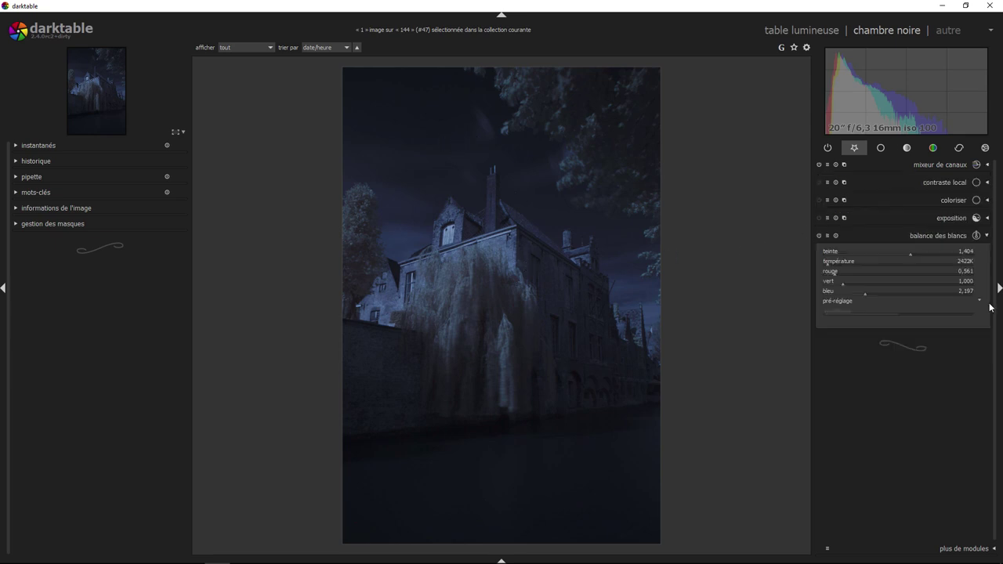
left_click(832, 273)
left_click_drag(832, 274, 834, 273)
left_click(987, 218)
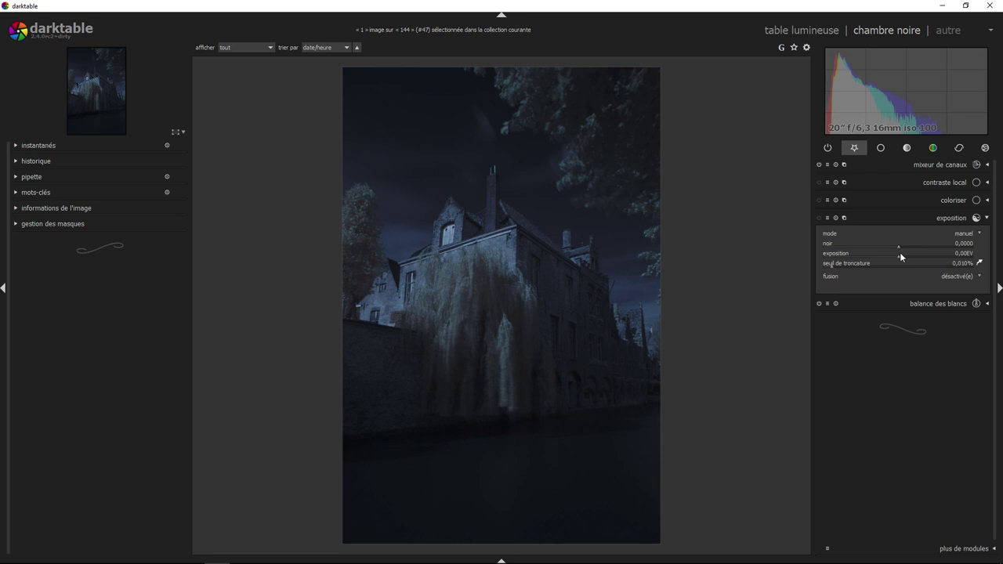
left_click_drag(899, 257, 929, 260)
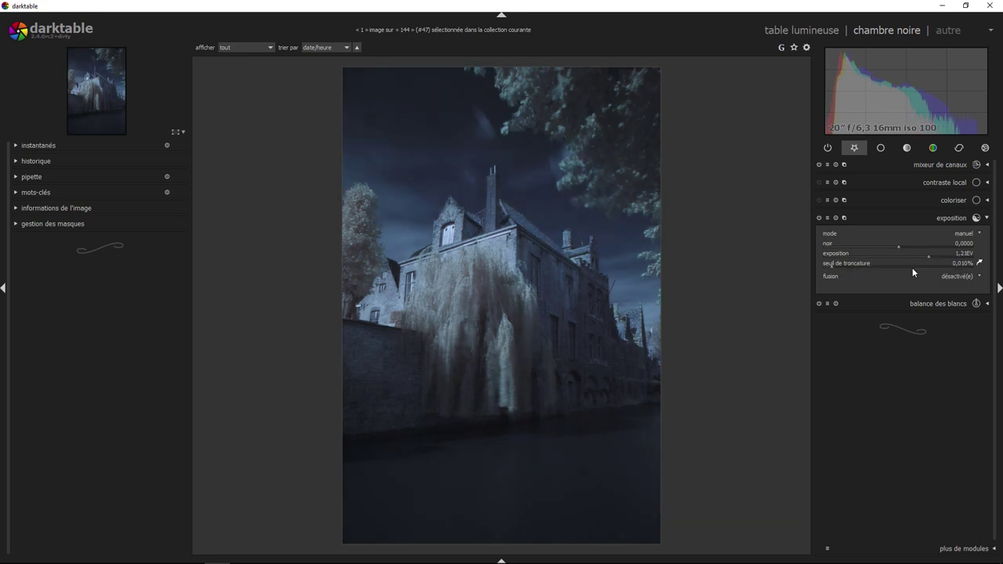
Enable local contrast with detail at 214% for crisper building and willow textures
left_click(987, 182)
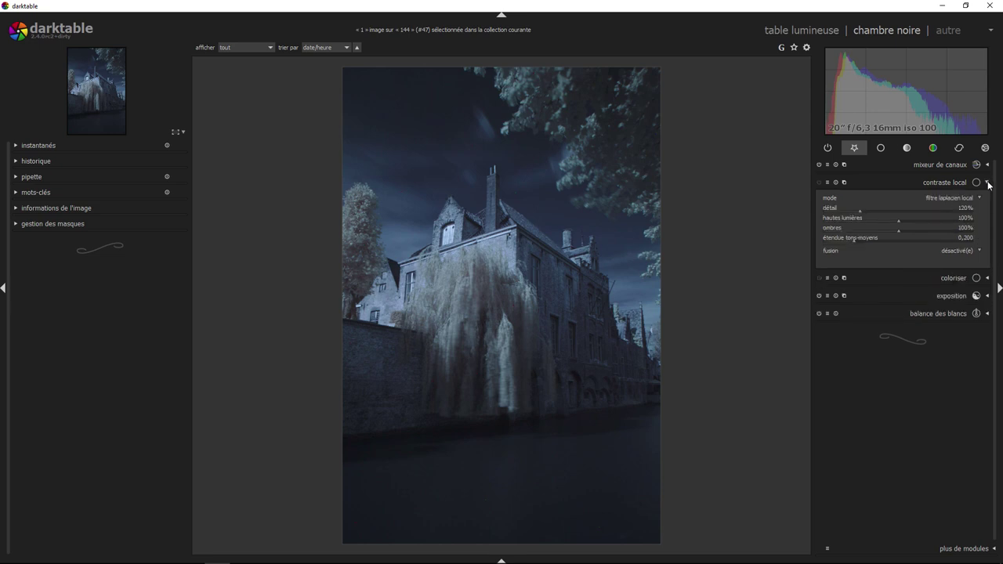
left_click_drag(860, 210, 888, 214)
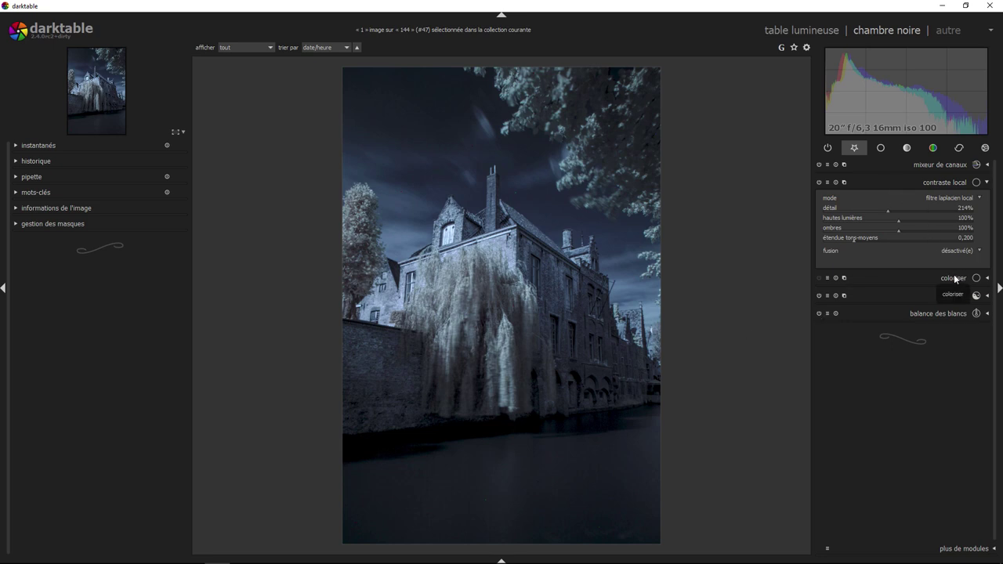
Colorize the photo green at hue 0.36 with blending set to drawn mask
left_click(990, 278)
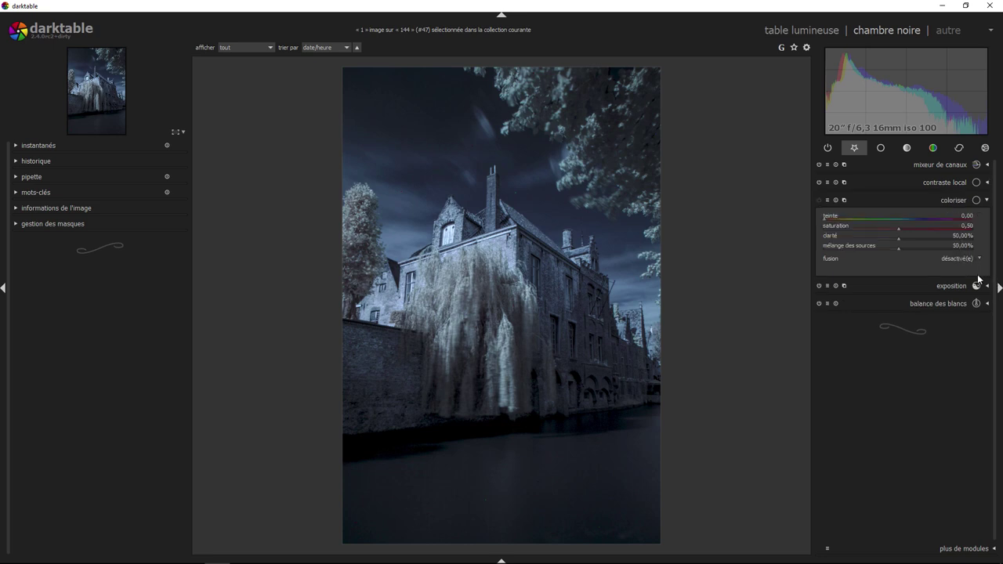
left_click(921, 256)
left_click_drag(825, 218, 856, 218)
left_click(884, 218)
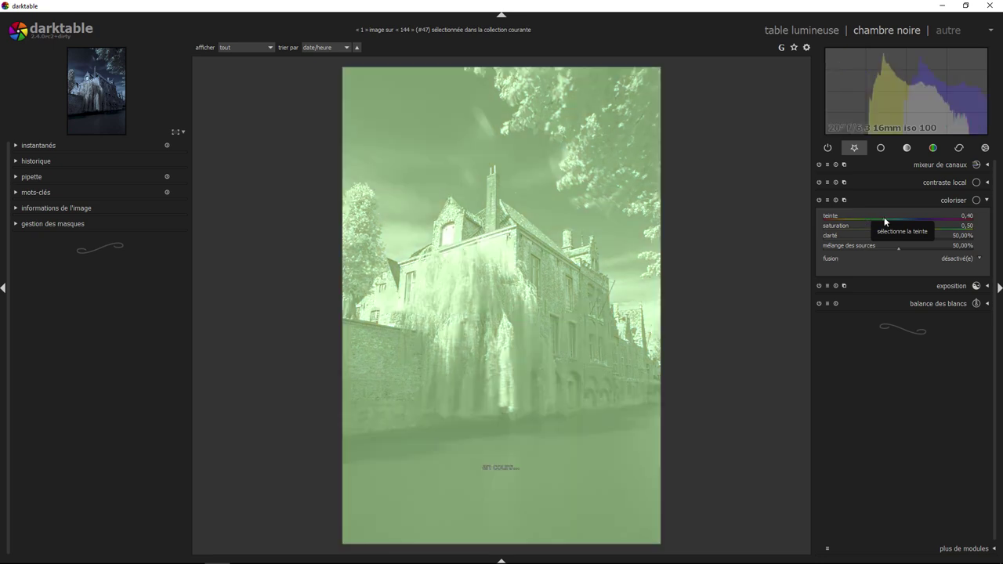
left_click_drag(885, 221, 883, 220)
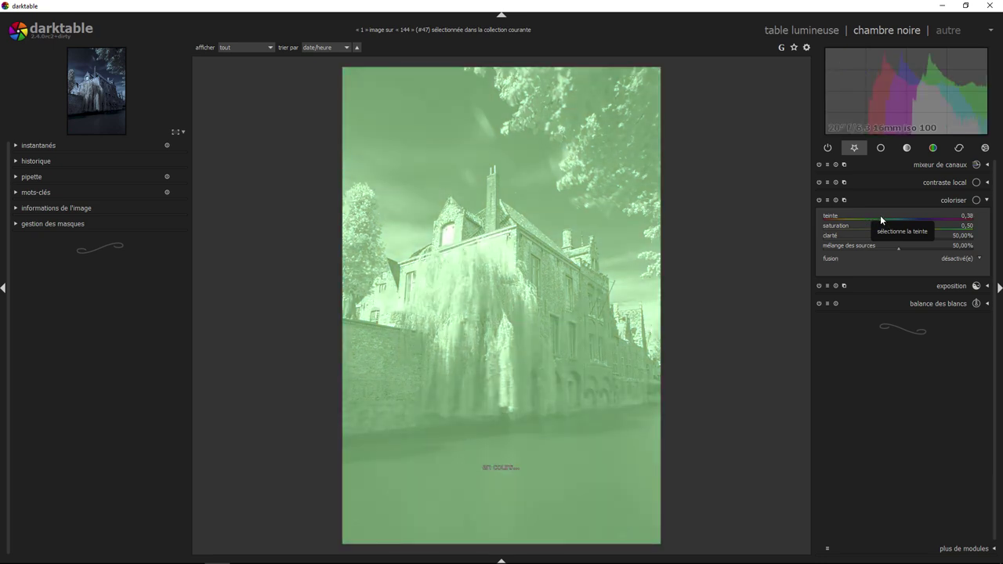
left_click_drag(881, 220, 887, 236)
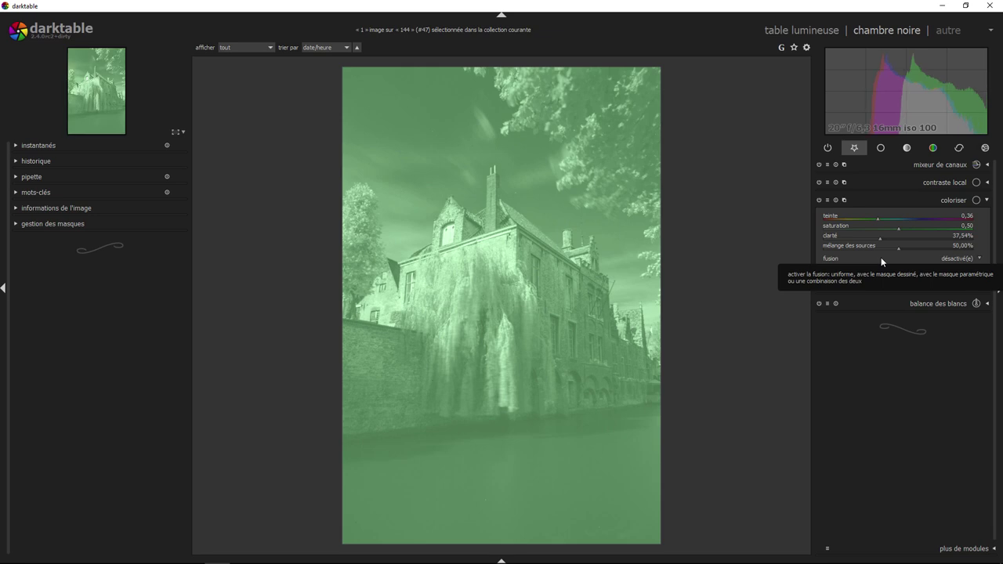
left_click(956, 264)
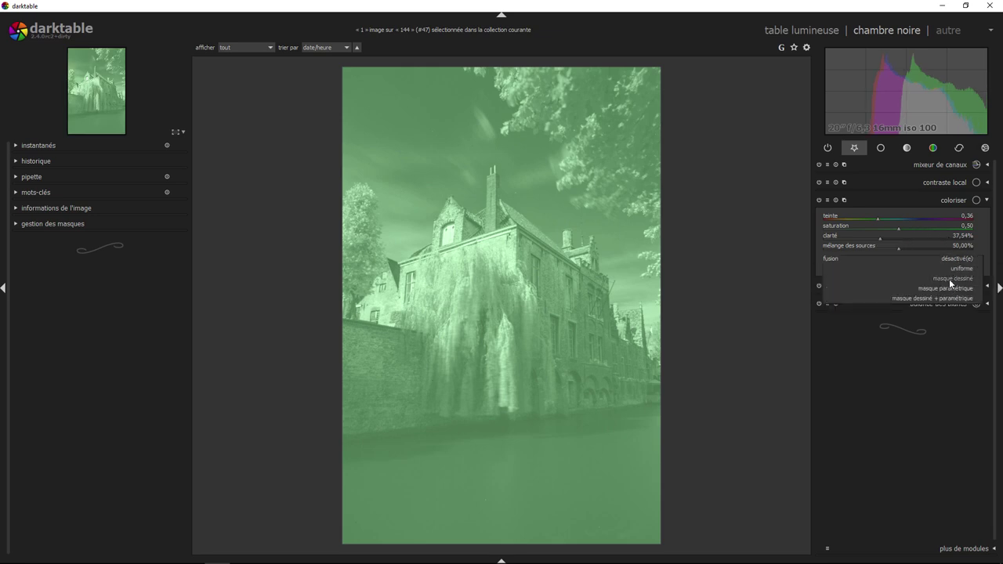
left_click(951, 279)
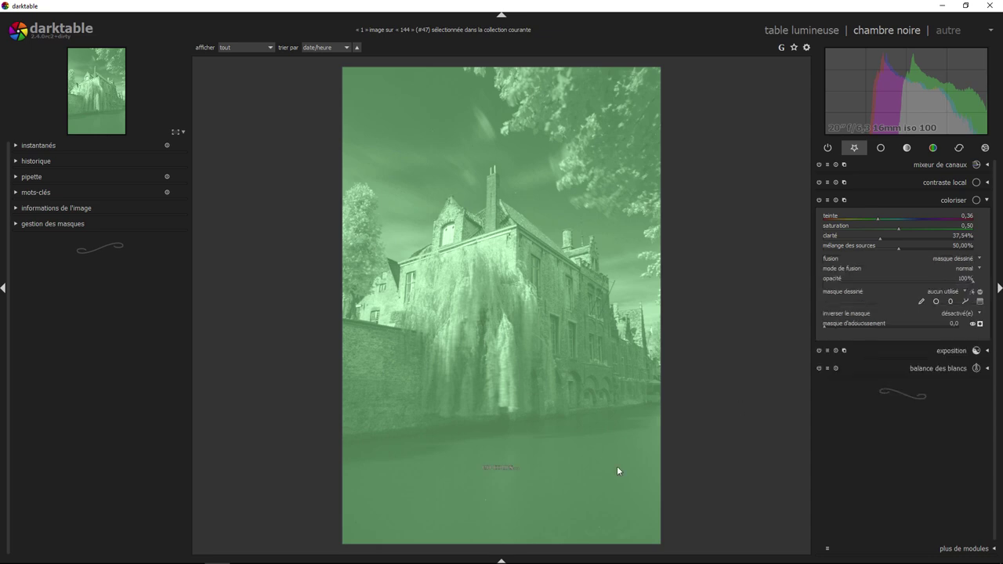
Brush a colorize mask over the lawn and raise source mix to 83.51%
left_click(922, 302)
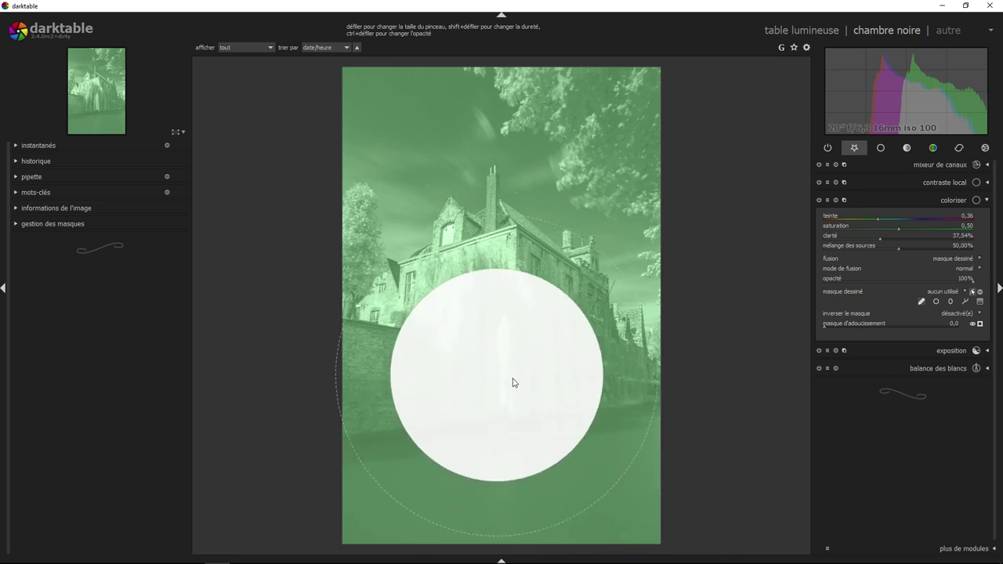
scroll(514, 382, "down", 2)
scroll(519, 384, "down", 3)
scroll(533, 396, "down", 2)
scroll(561, 427, "down", 2)
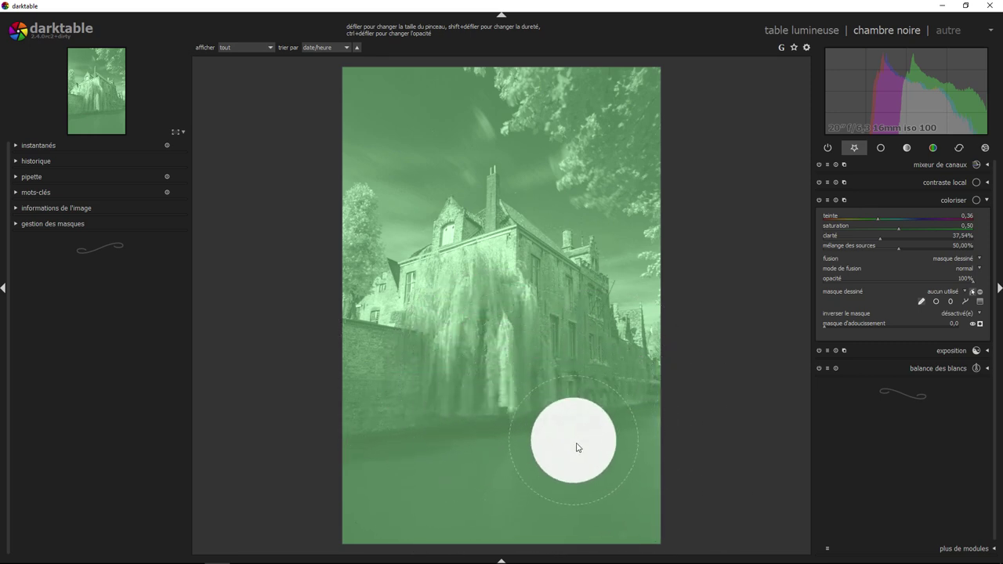
scroll(577, 448, "down", 2)
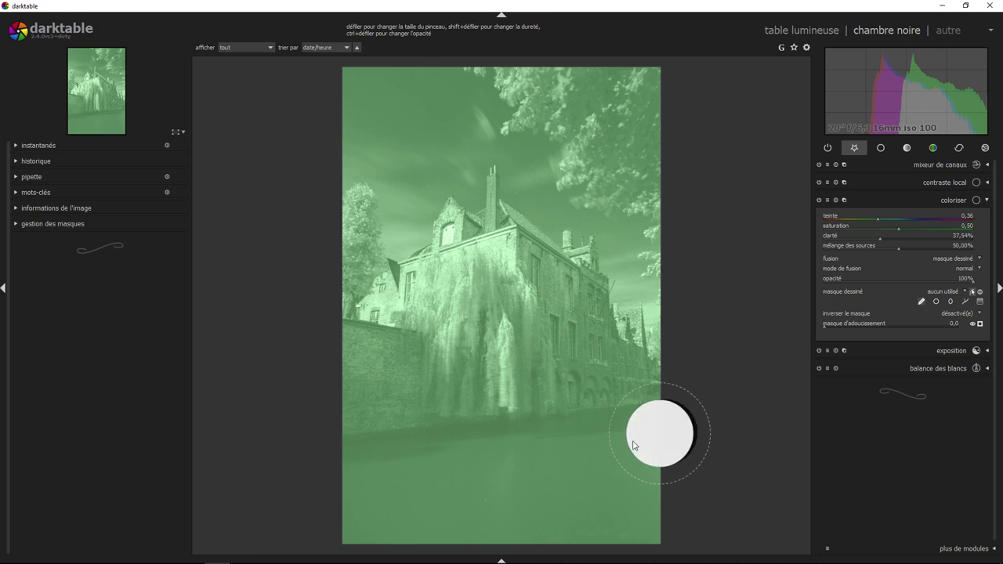
mouse_move(634, 446)
left_mouse_down()
mouse_move(608, 489)
mouse_move(459, 504)
mouse_move(412, 531)
mouse_move(708, 522)
mouse_move(651, 510)
left_mouse_up()
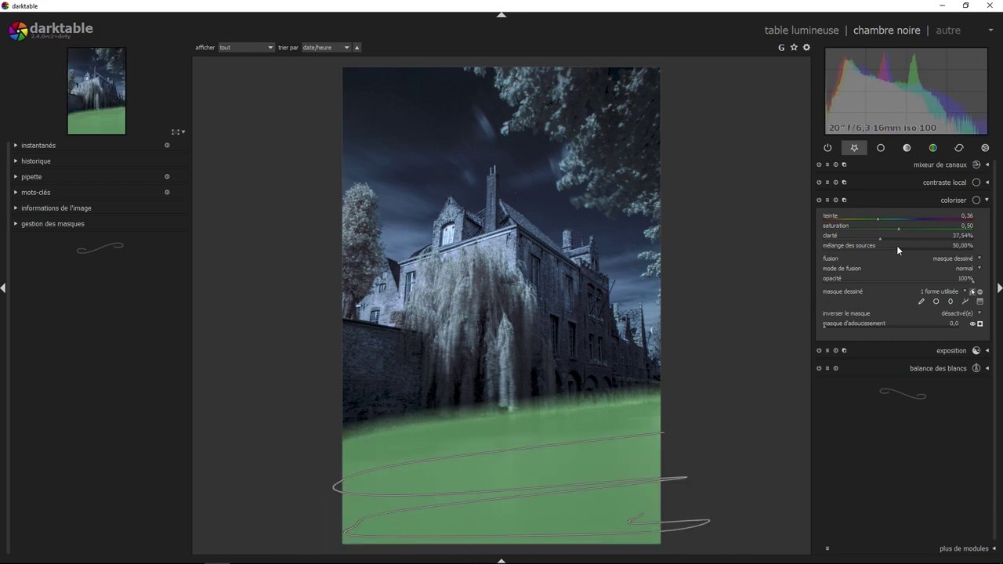
mouse_move(898, 248)
left_mouse_down()
mouse_move(856, 254)
mouse_move(950, 259)
left_mouse_up()
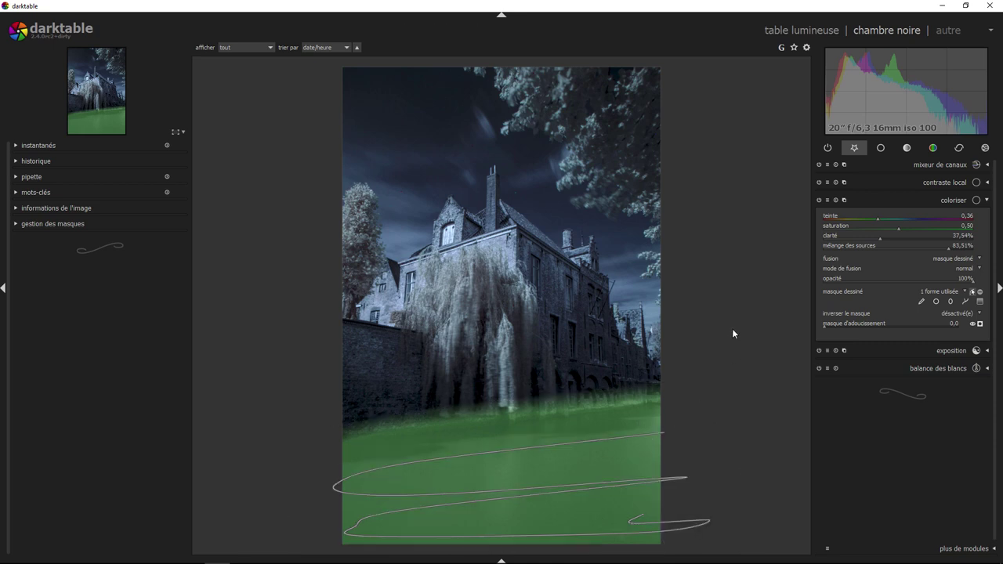
Disable colorize, then level the portrait with a 1.44° crop-and-rotate rotation
left_click(820, 200)
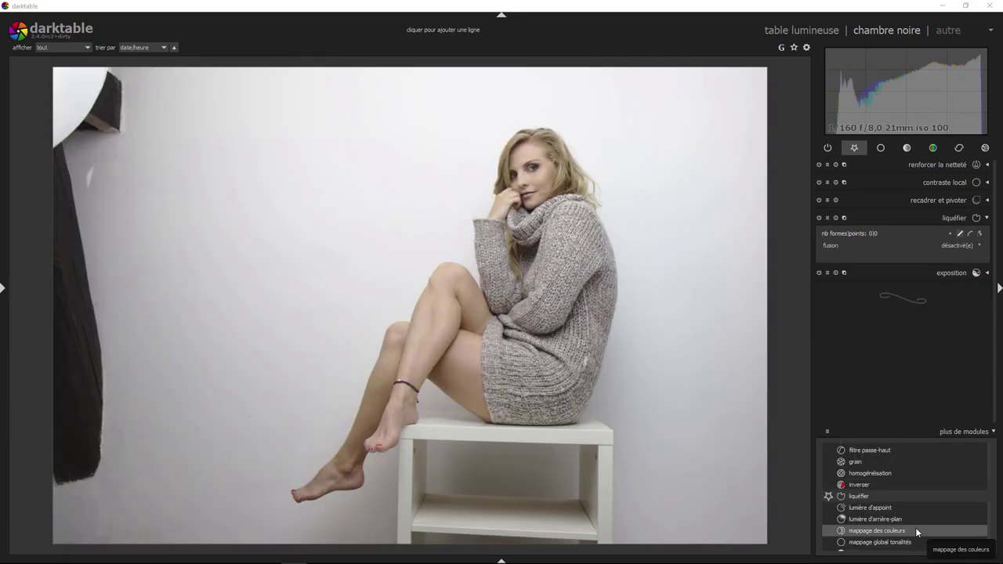
left_click(942, 201)
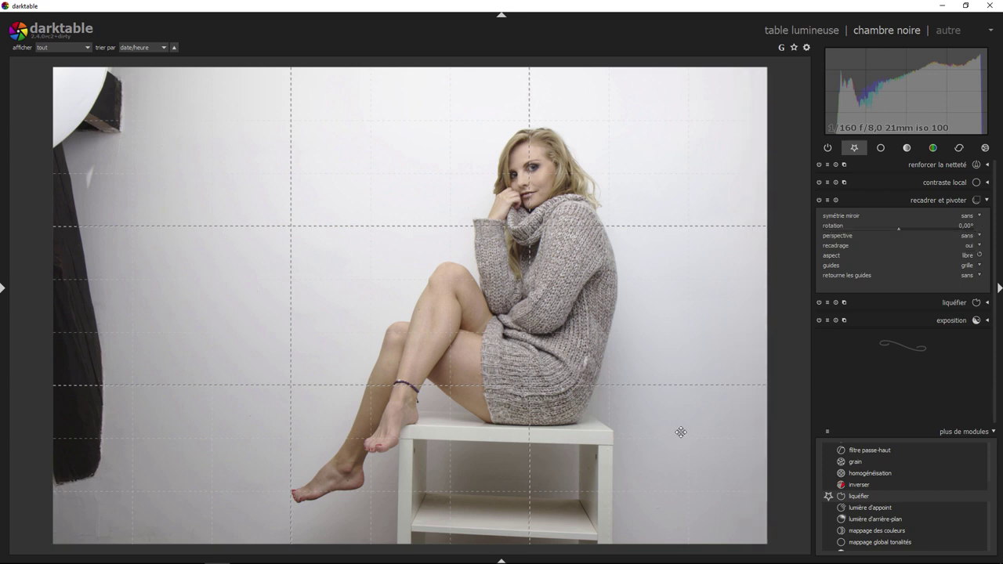
left_click_drag(680, 432, 242, 418)
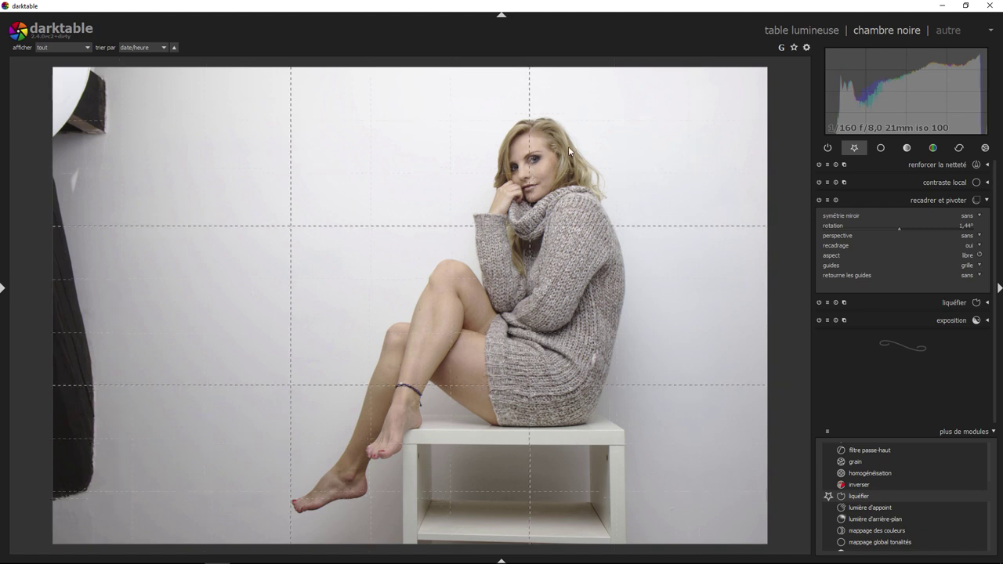
Crop the portrait to 3:2, trimming the dark coat on the left, then zoom on the knee
left_click(970, 258)
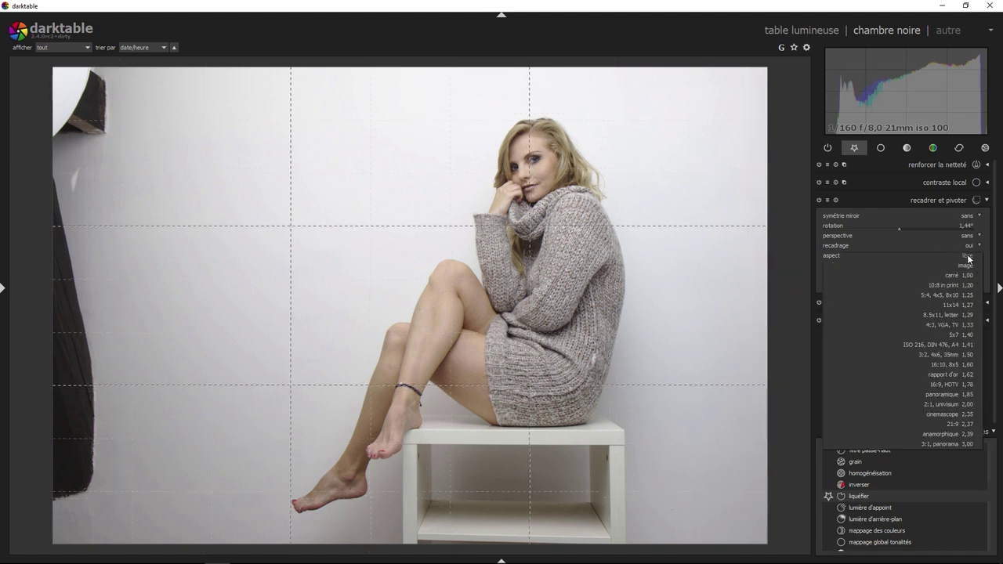
left_click(939, 354)
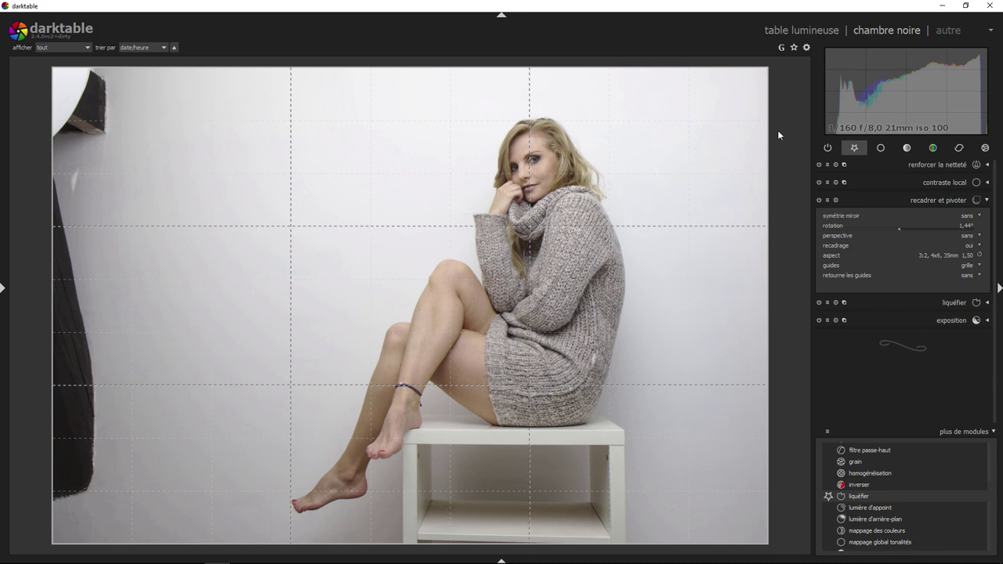
left_click_drag(768, 68, 722, 98)
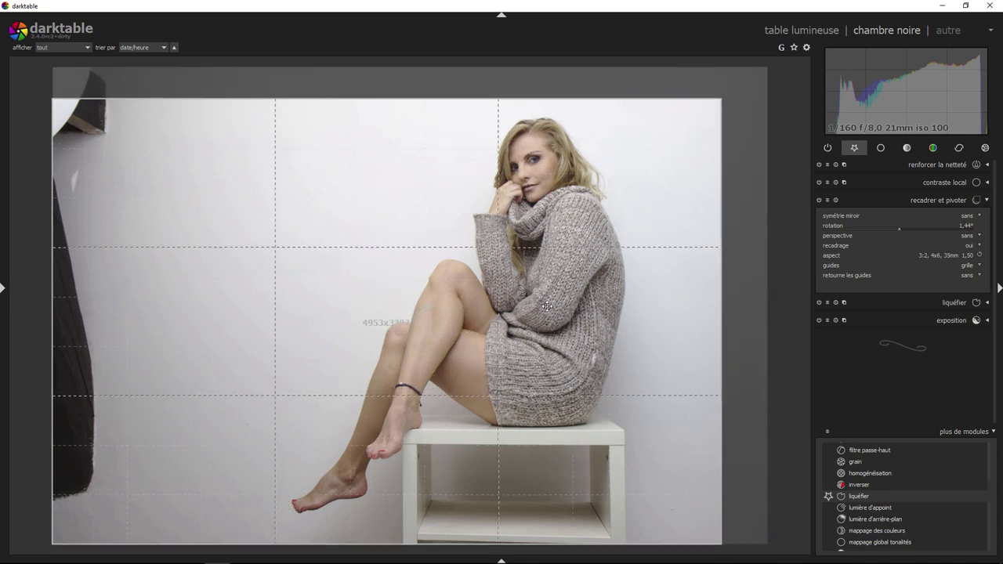
mouse_move(469, 308)
left_mouse_down()
mouse_move(597, 302)
mouse_move(594, 285)
left_mouse_up()
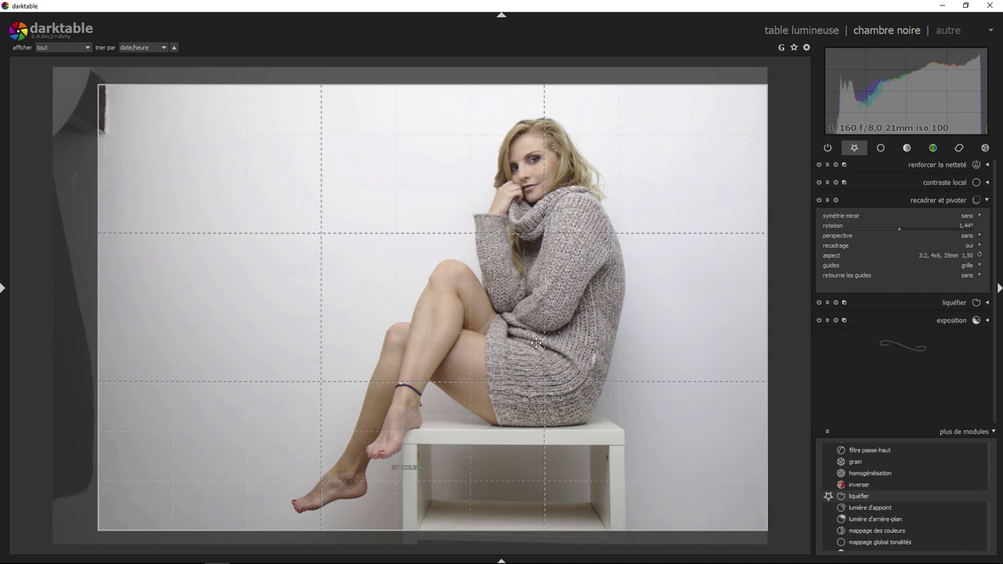
left_click(989, 201)
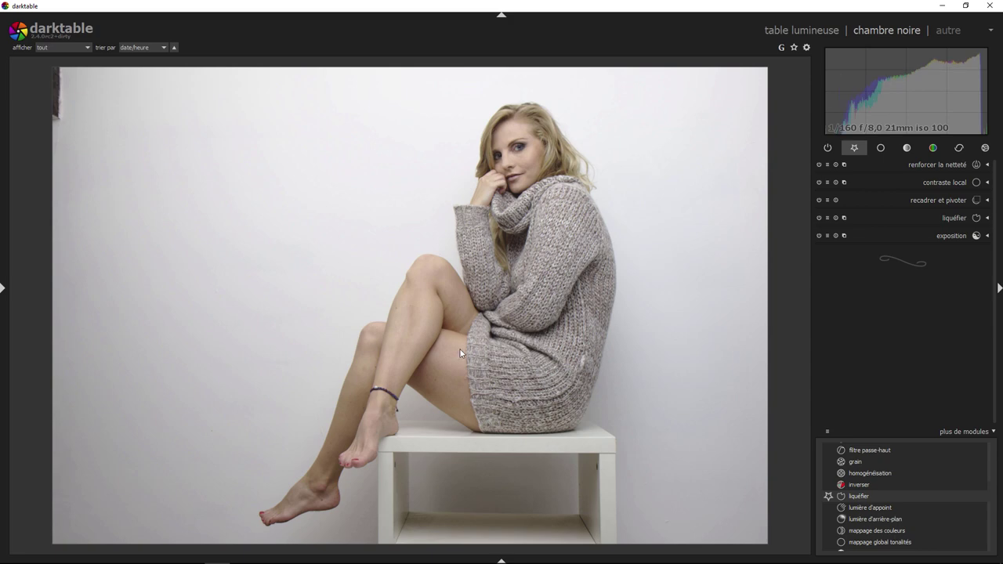
middle_click(406, 284)
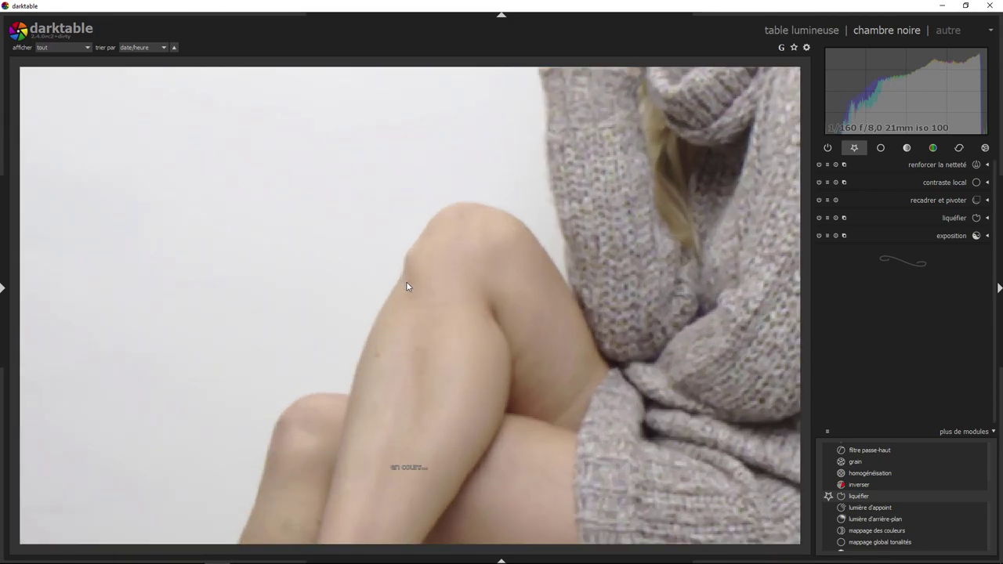
scroll(416, 258, "down", 1)
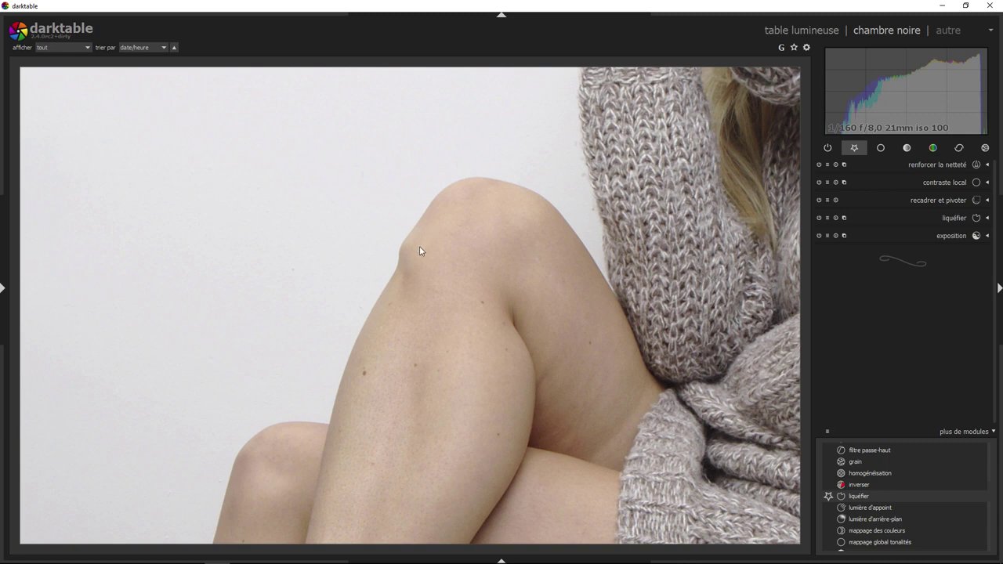
scroll(420, 250, "down", 2)
scroll(420, 250, "down", 2)
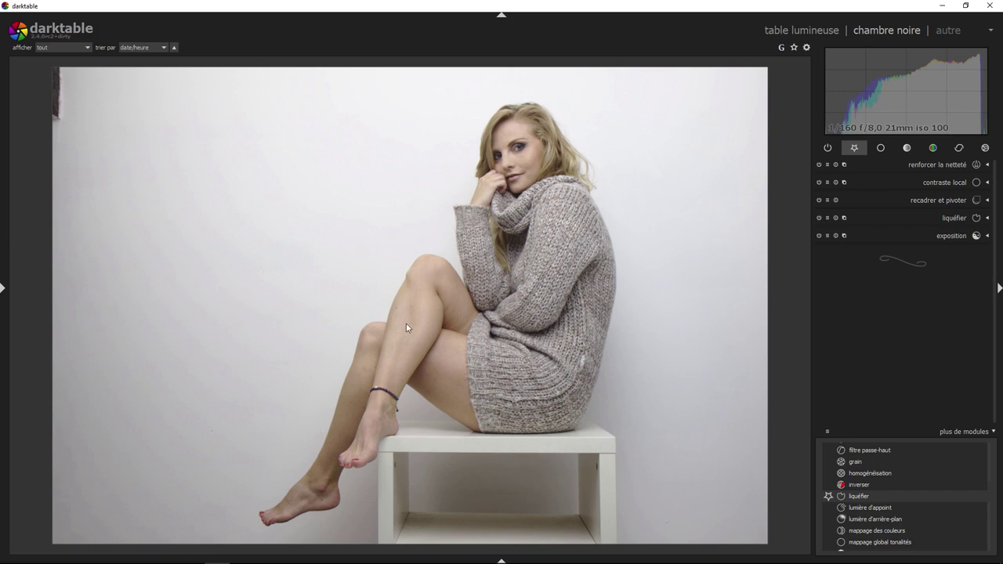
scroll(417, 277, "up", 2)
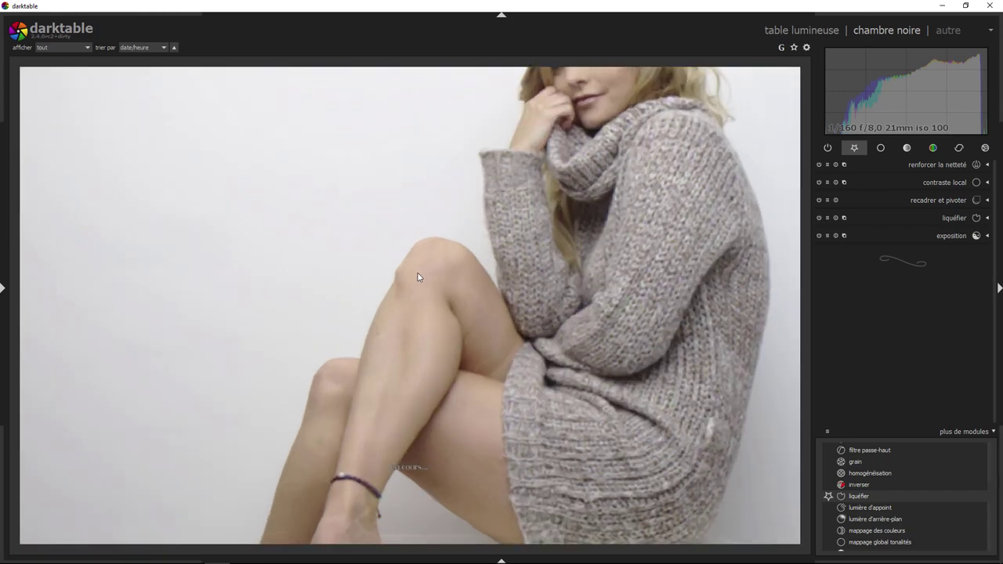
scroll(418, 277, "up", 2)
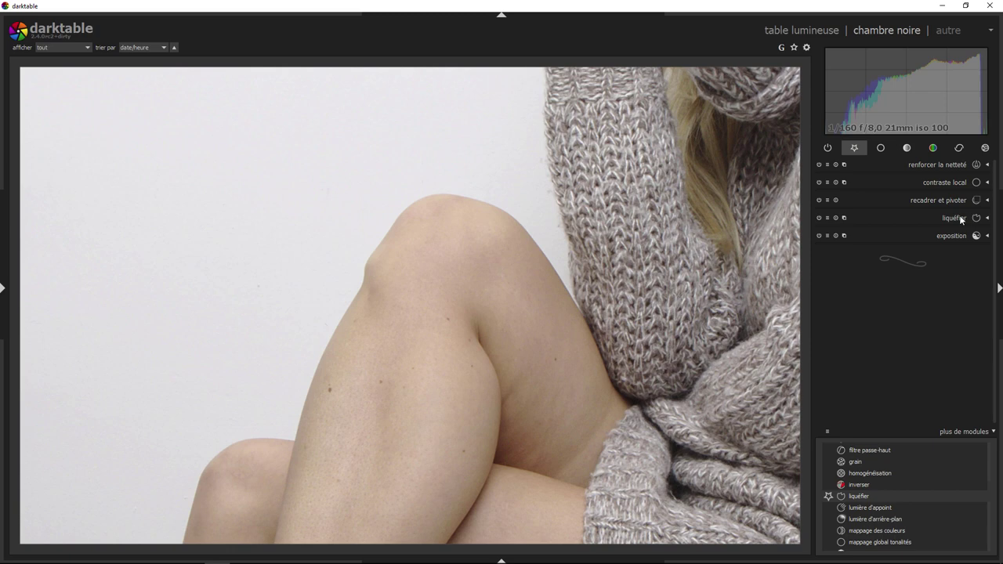
Add a liquify point beside the raised knee and shrink its radius
left_click(959, 217)
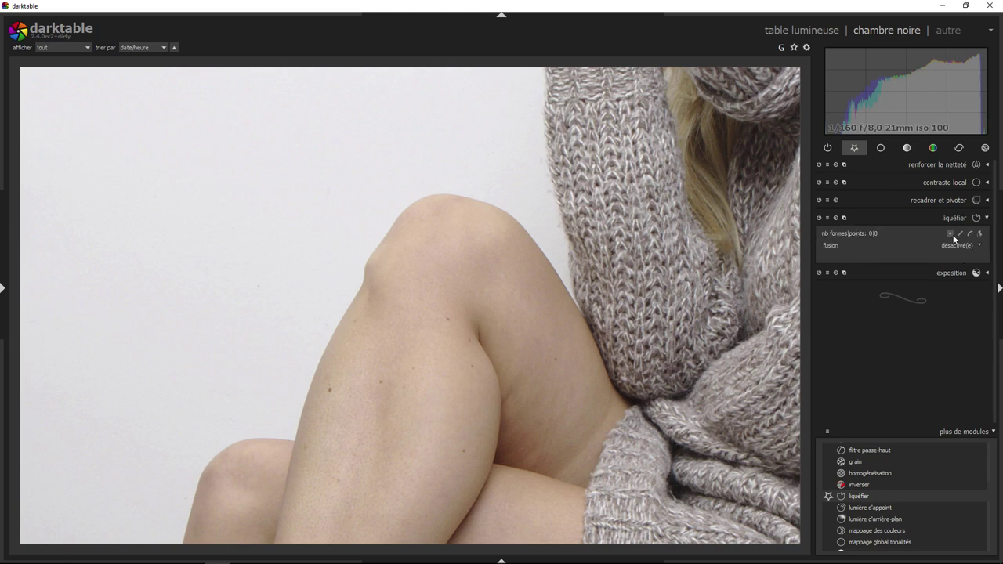
left_click(953, 235)
left_click(316, 280)
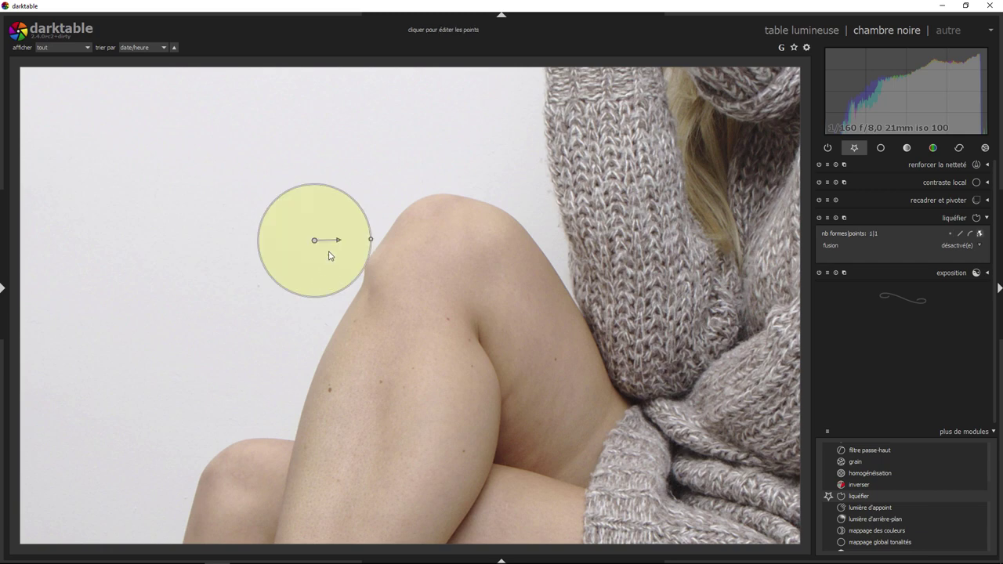
mouse_move(371, 244)
left_mouse_down()
mouse_move(362, 266)
mouse_move(315, 244)
mouse_move(341, 255)
left_mouse_up()
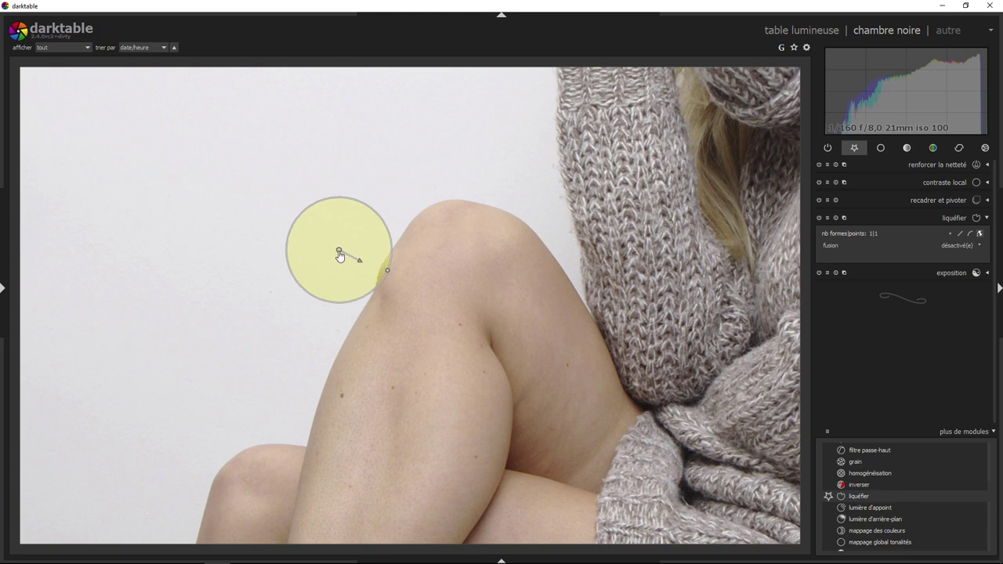
Reposition the liquify point onto the knee edge with about 40 px radius
left_click_drag(340, 257, 345, 258)
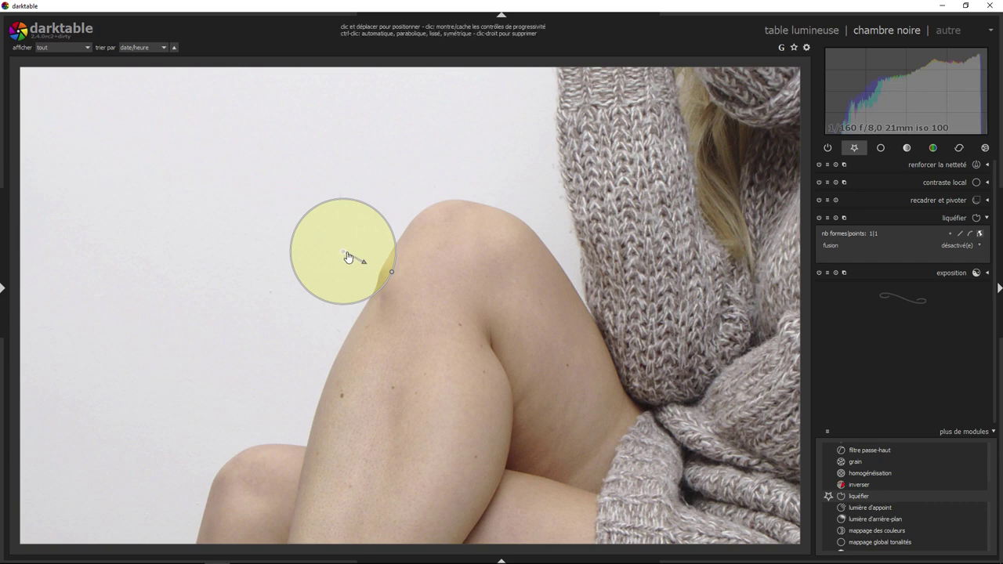
left_click_drag(349, 258, 350, 259)
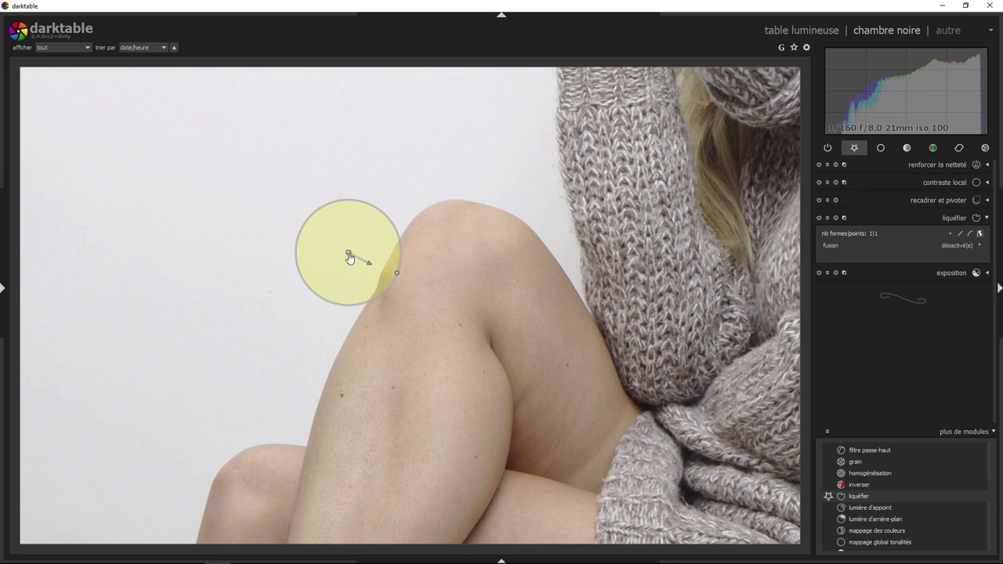
left_click_drag(350, 258, 347, 258)
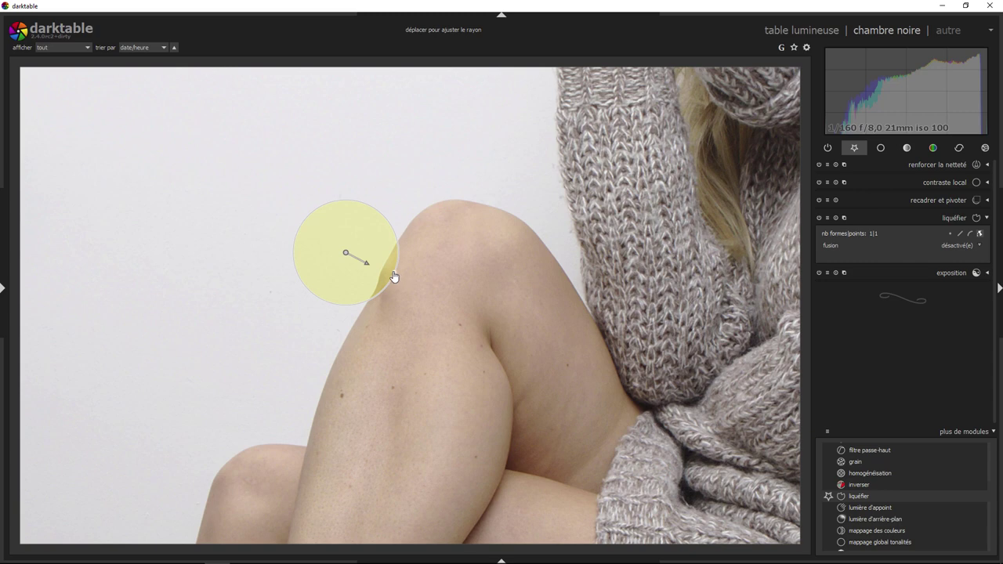
left_click_drag(392, 280, 354, 258)
left_click_drag(354, 259, 359, 262)
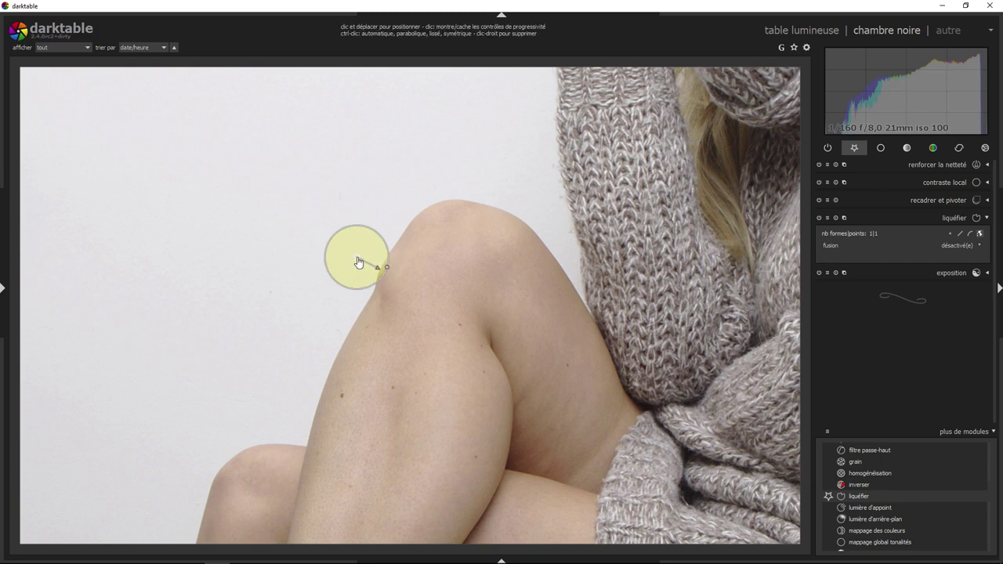
left_click_drag(359, 261, 362, 262)
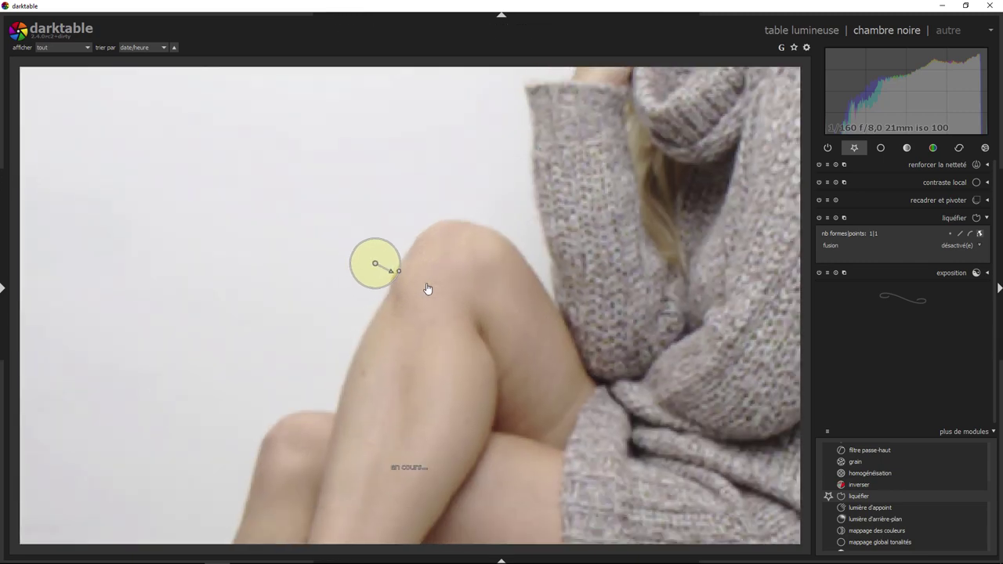
scroll(457, 302, "down", 1)
scroll(457, 300, "down", 2)
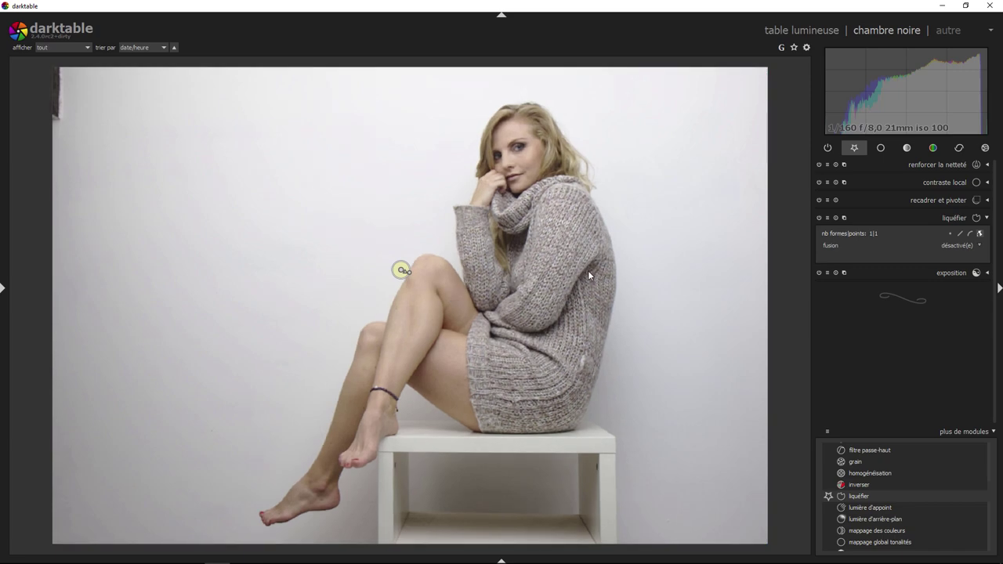
Draw a new liquify line with nodes down the sweater's back edge
scroll(596, 271, "up", 2)
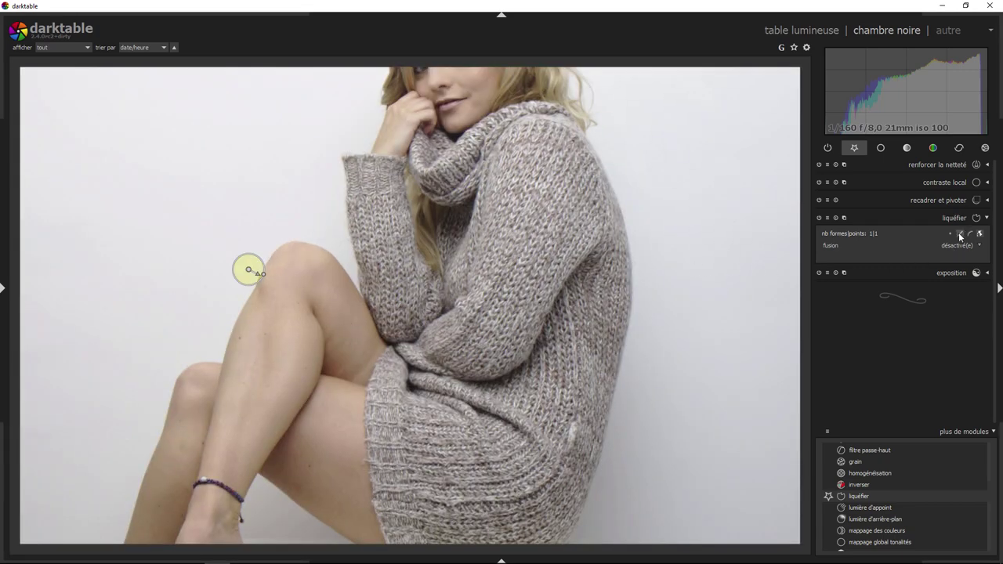
left_click(960, 233)
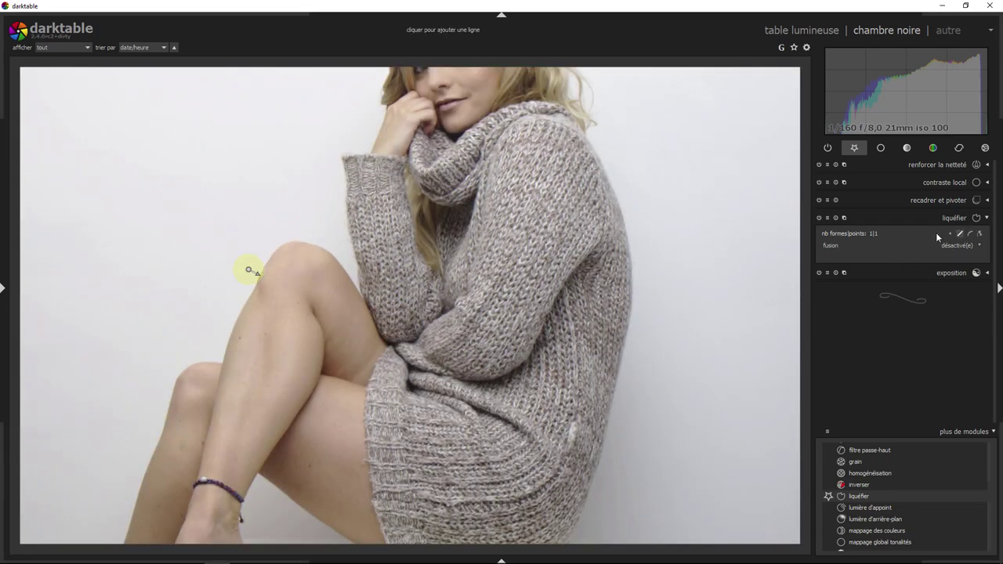
left_click(619, 193)
left_click(628, 356)
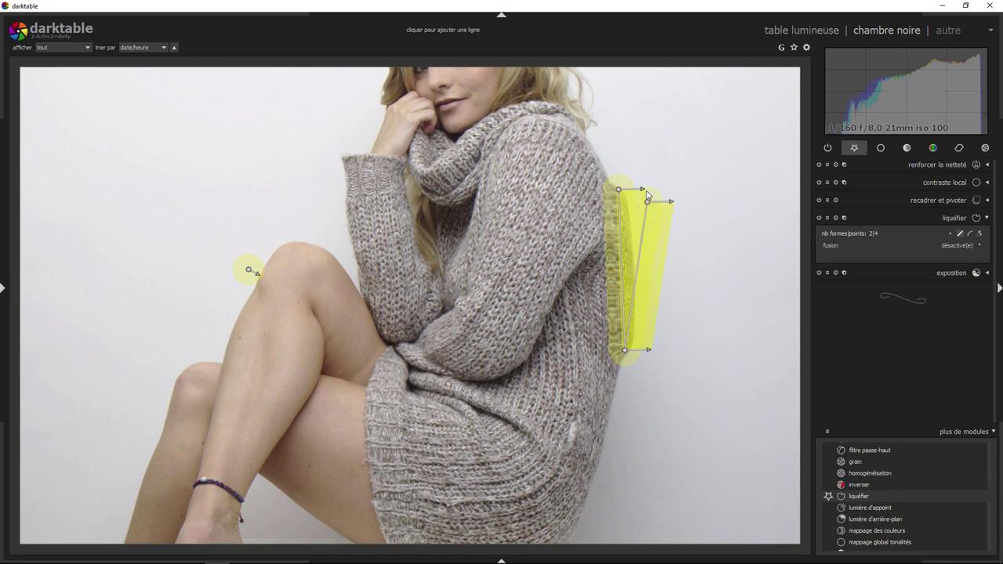
left_click(660, 324)
right_click(661, 327)
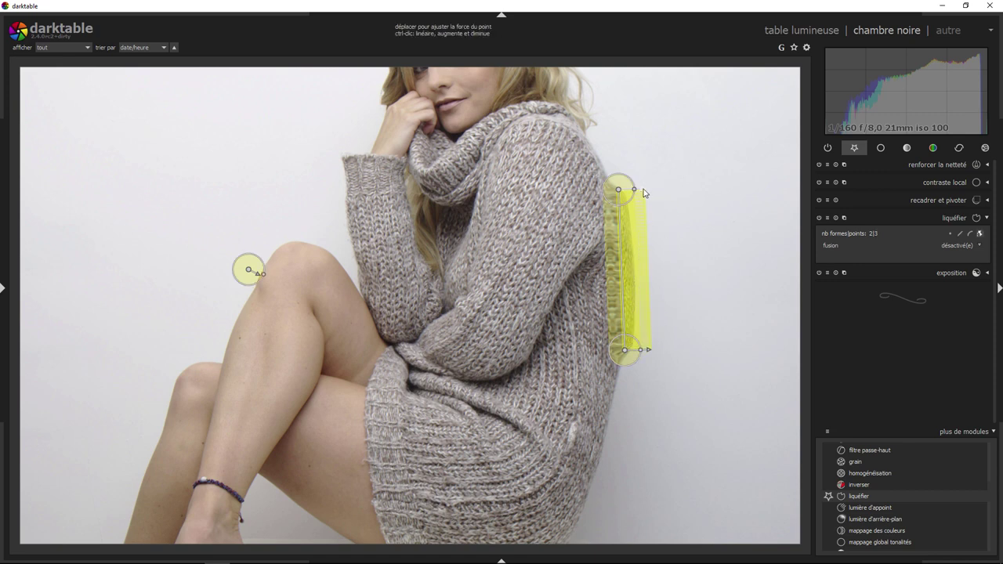
Pull both warp handles inward toward the sweater and nudge the line's bottom end right
left_click_drag(643, 192, 605, 196)
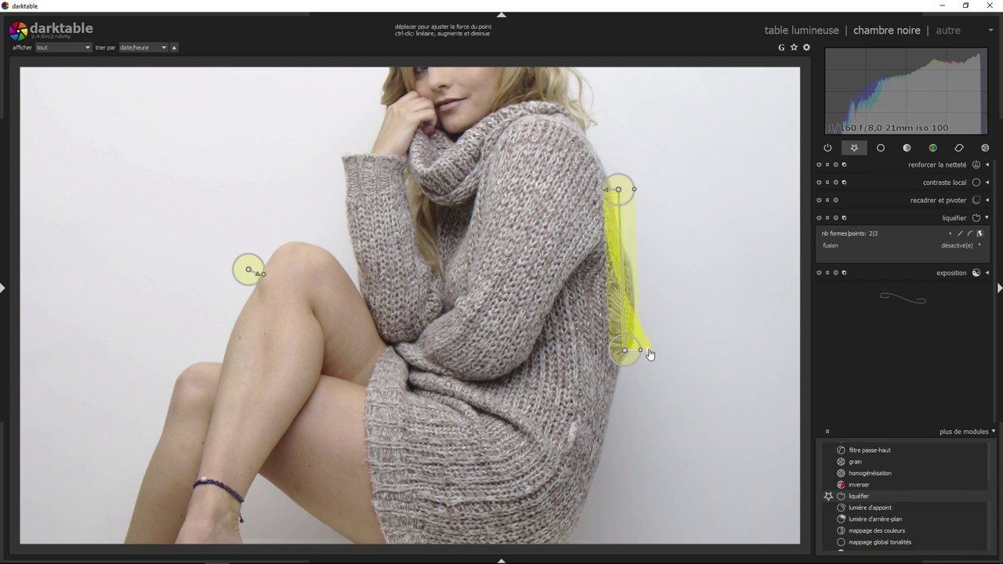
left_click_drag(650, 354, 611, 355)
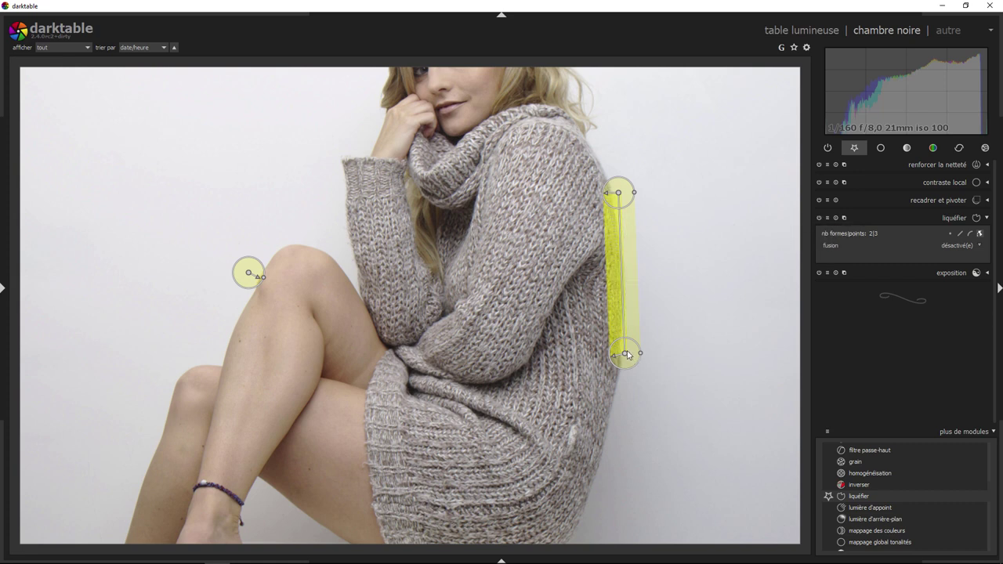
left_click_drag(626, 358, 631, 357)
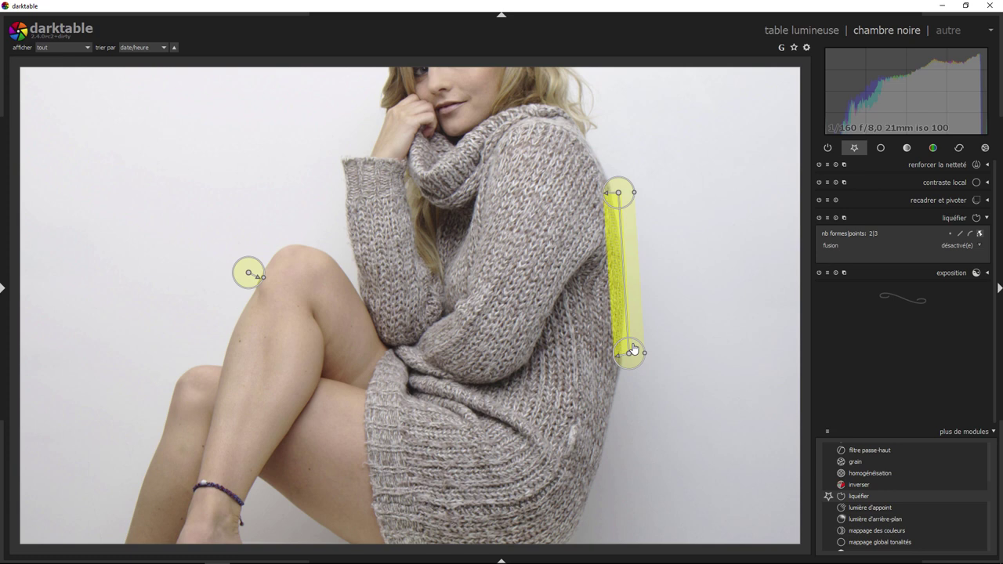
Collapse liquify and toggle its power repeatedly to compare the portrait before and after
left_click(991, 222)
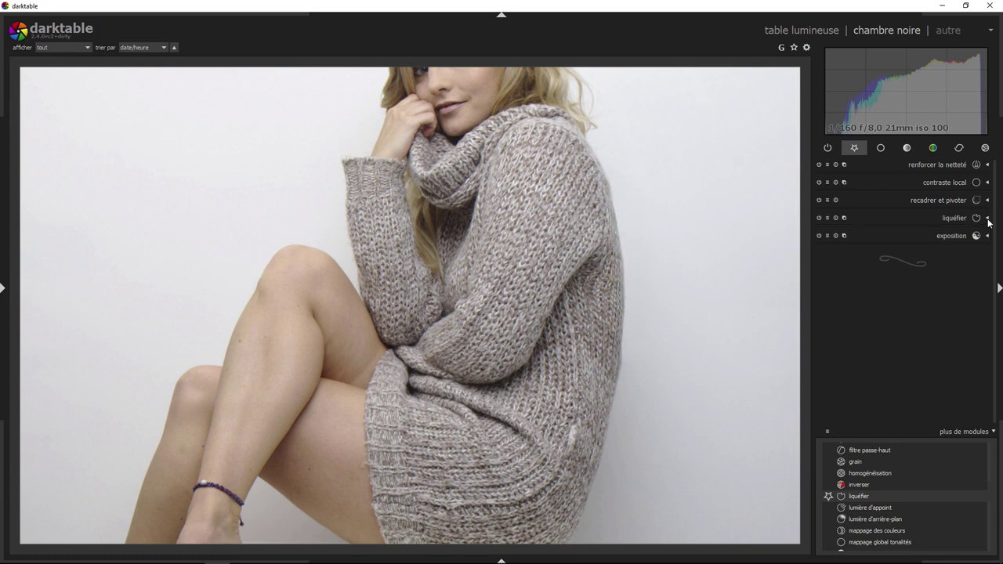
left_click(820, 219)
left_click(820, 218)
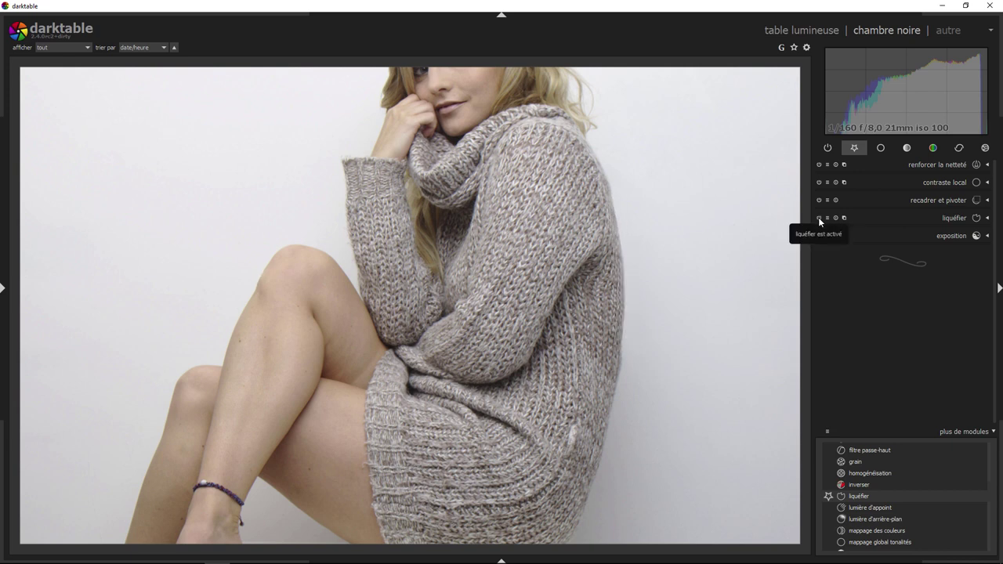
left_click(820, 220)
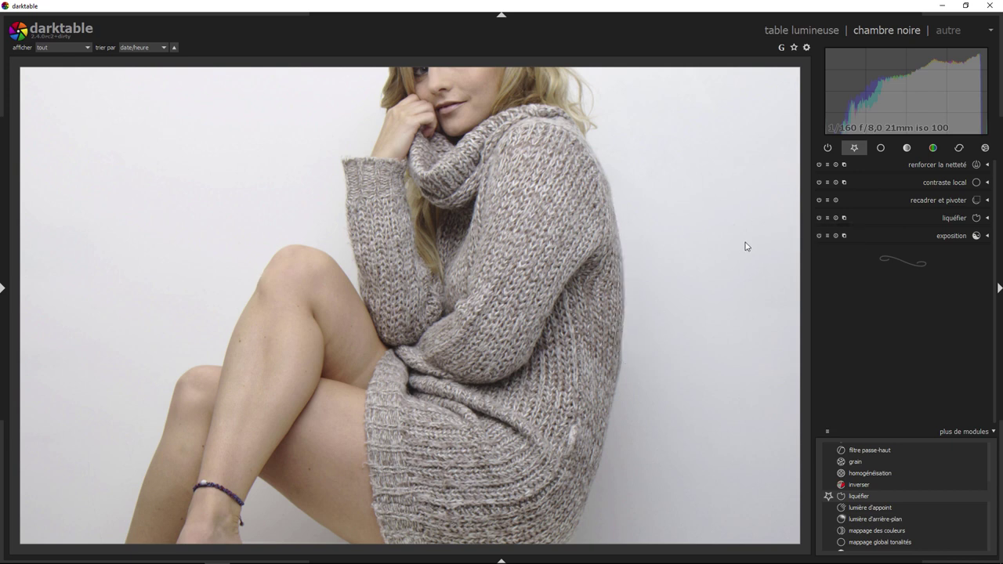
left_click(820, 219)
left_click(820, 220)
left_click(819, 219)
left_click(819, 220)
left_click(818, 219)
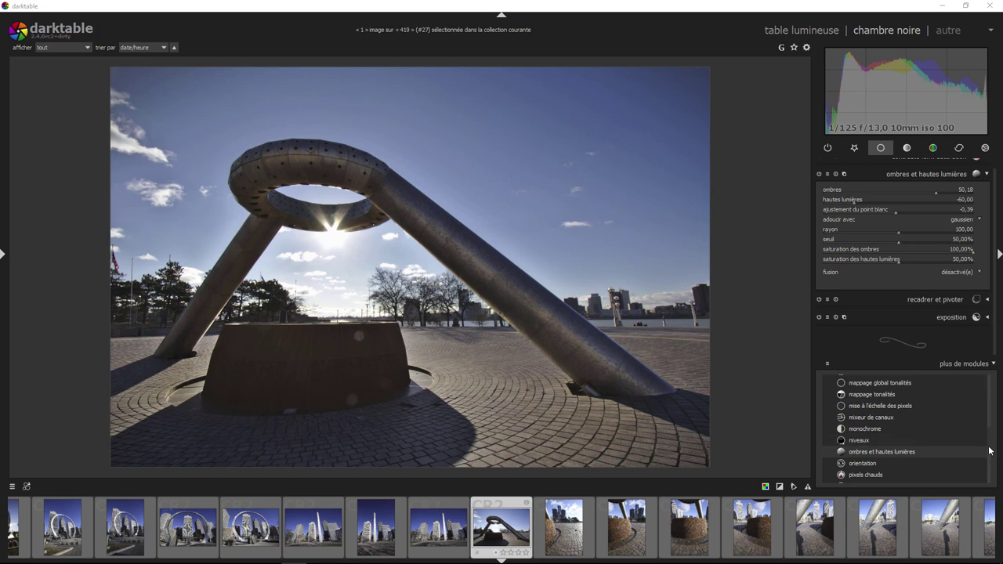
Show the 'correction des taches' module from the module list and expand its settings
scroll(989, 444, "up", 3)
scroll(991, 431, "up", 2)
scroll(991, 420, "up", 3)
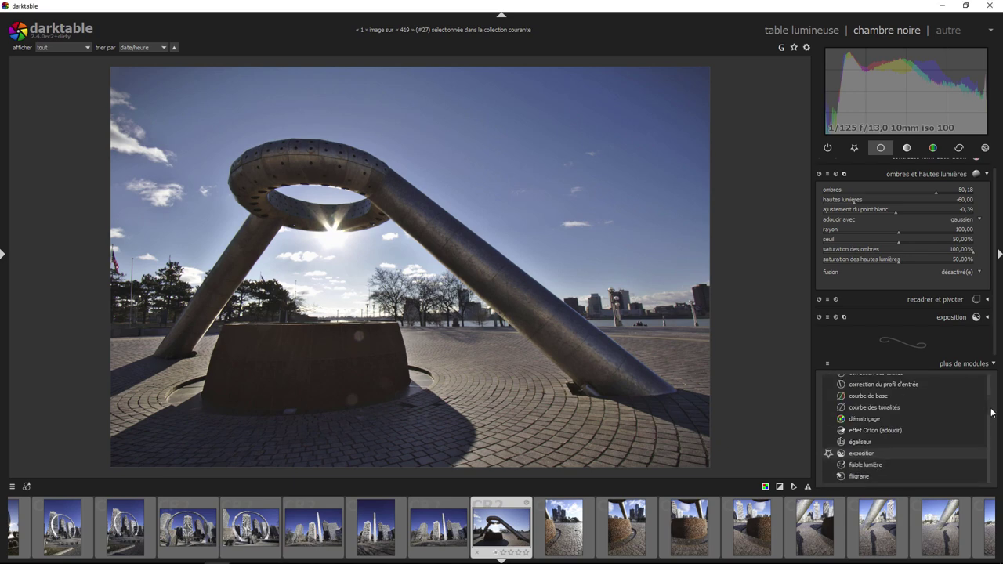
scroll(992, 411, "up", 1)
scroll(992, 411, "up", 2)
scroll(992, 404, "up", 1)
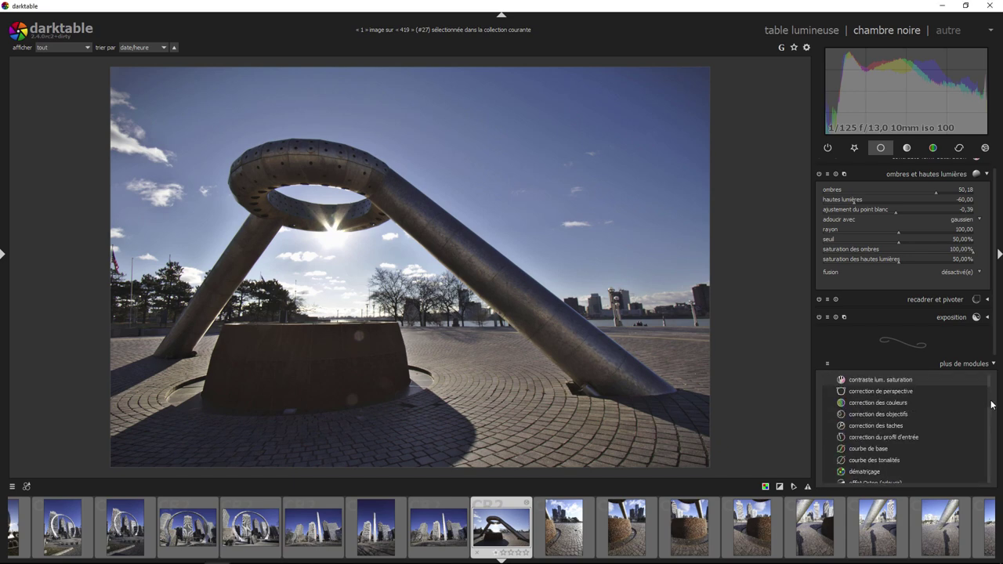
left_click(885, 424)
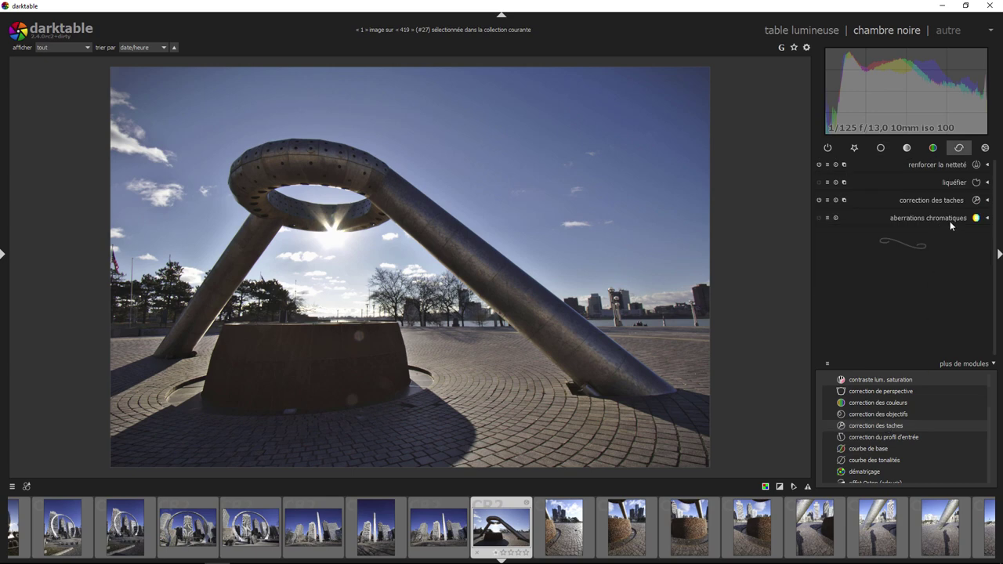
left_click(986, 201)
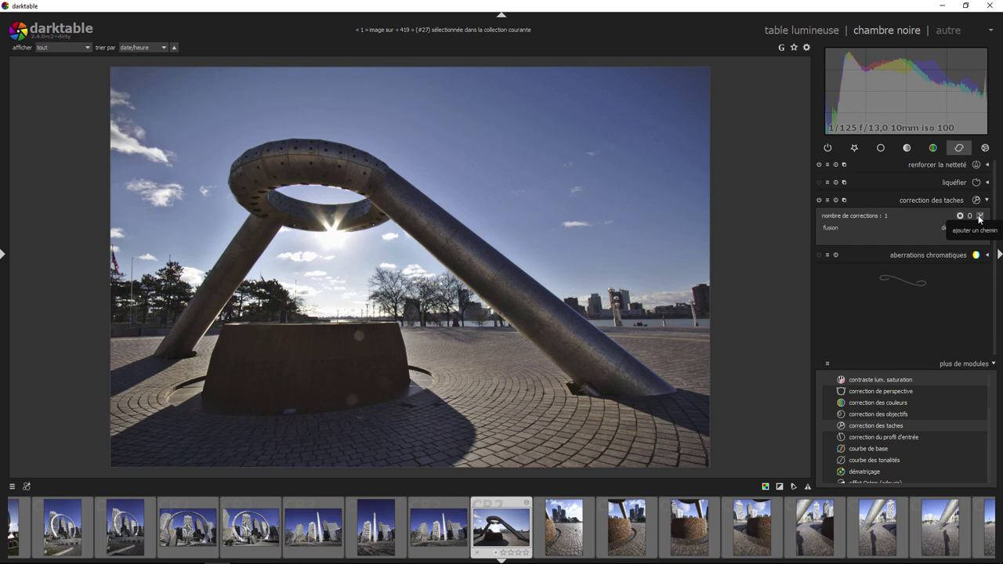
Place a circular spot correction on the sculpture's dark base, shifted slightly down-left
left_click(979, 217)
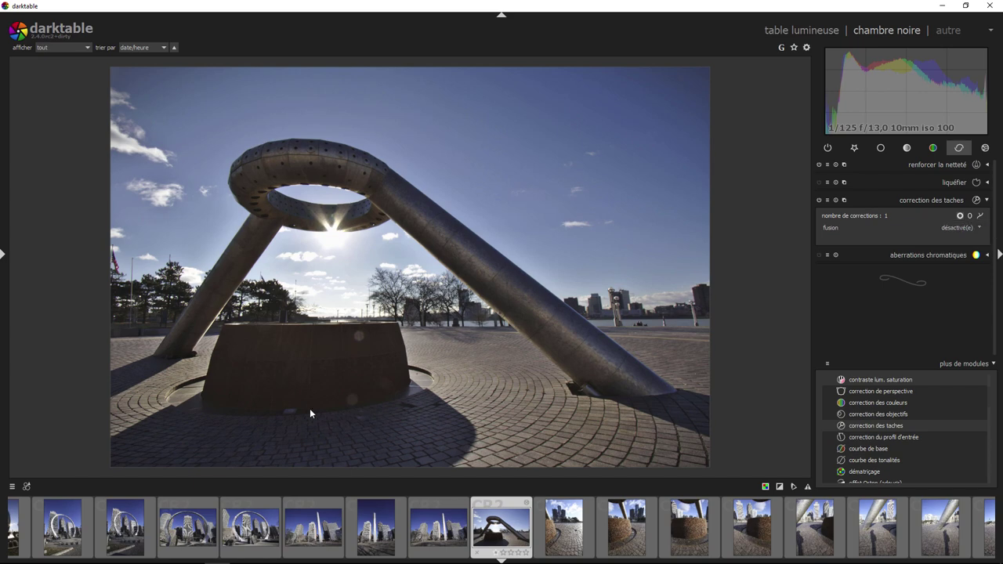
left_click(360, 333)
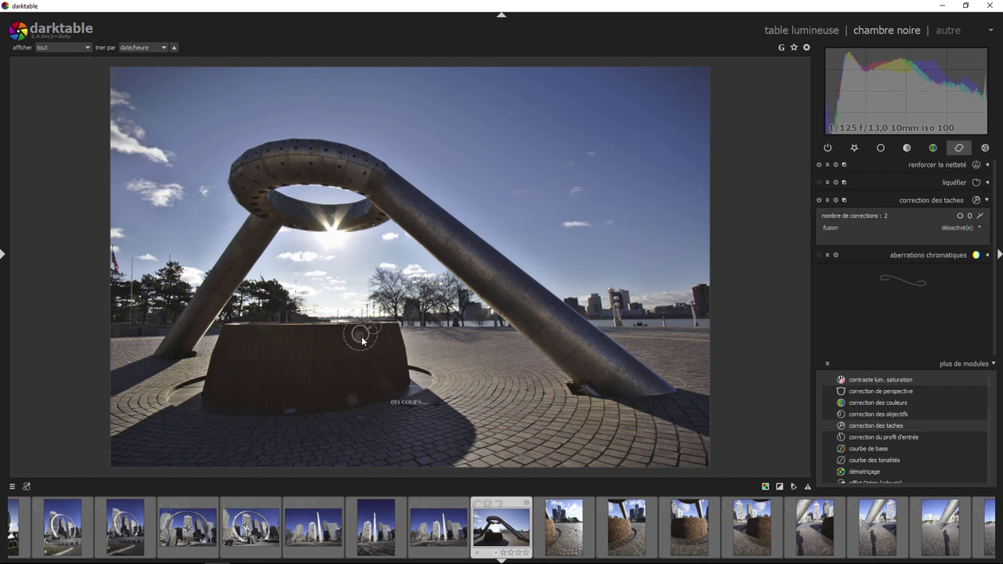
left_click_drag(361, 337, 327, 349)
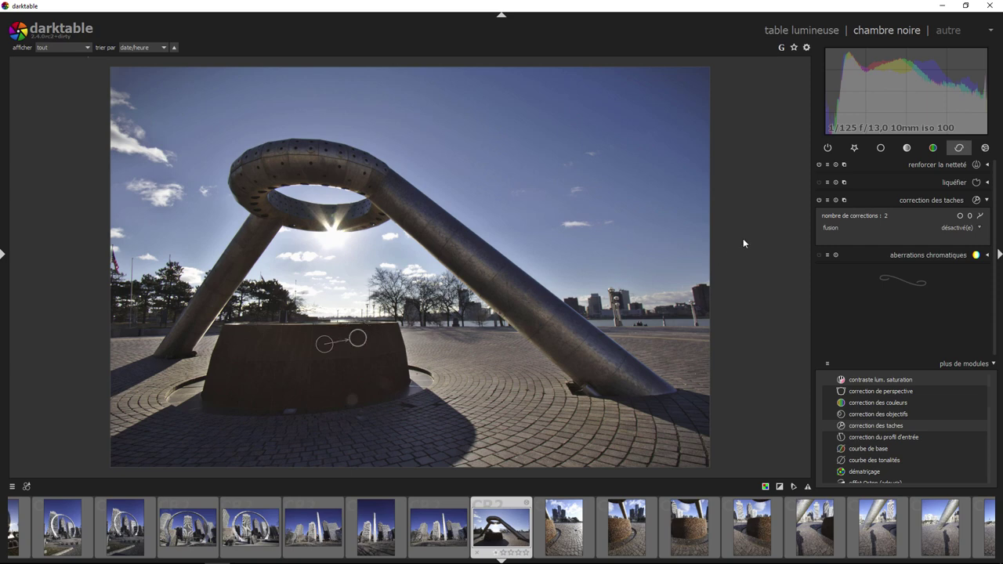
Add a freeform path correction over the mark in the sky, shifted slightly right
left_click(980, 215)
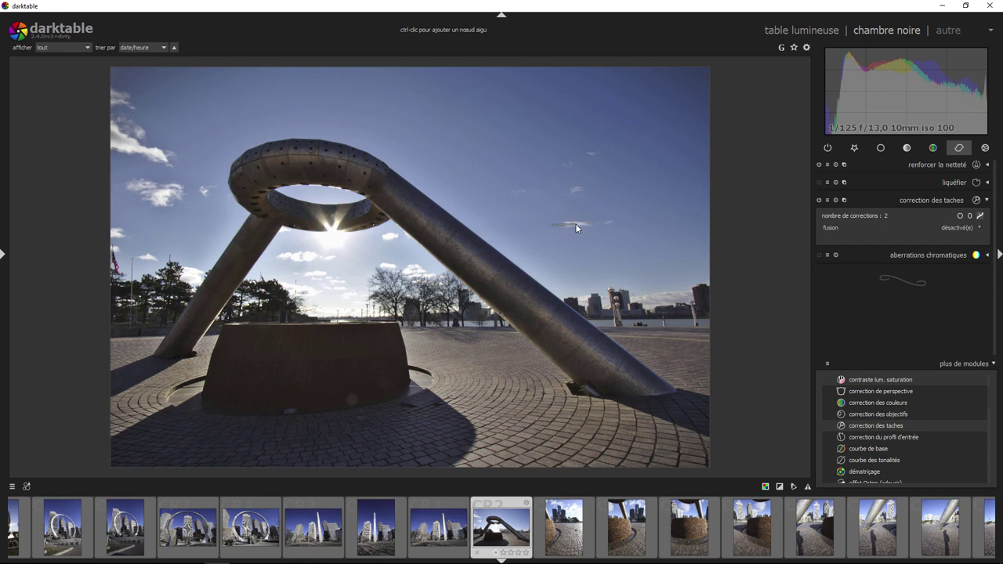
left_click(602, 222)
right_click(580, 211)
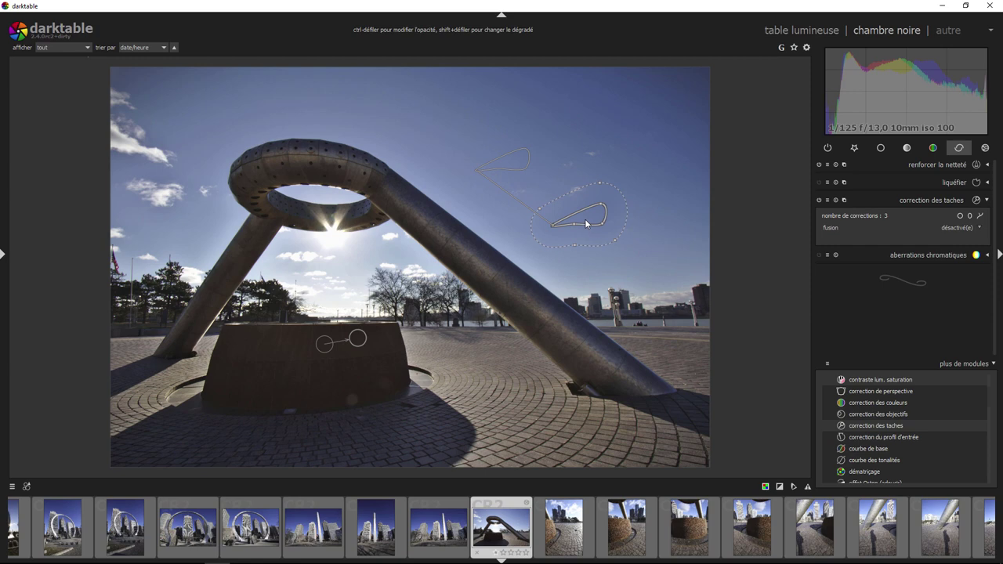
left_click_drag(587, 218, 611, 223)
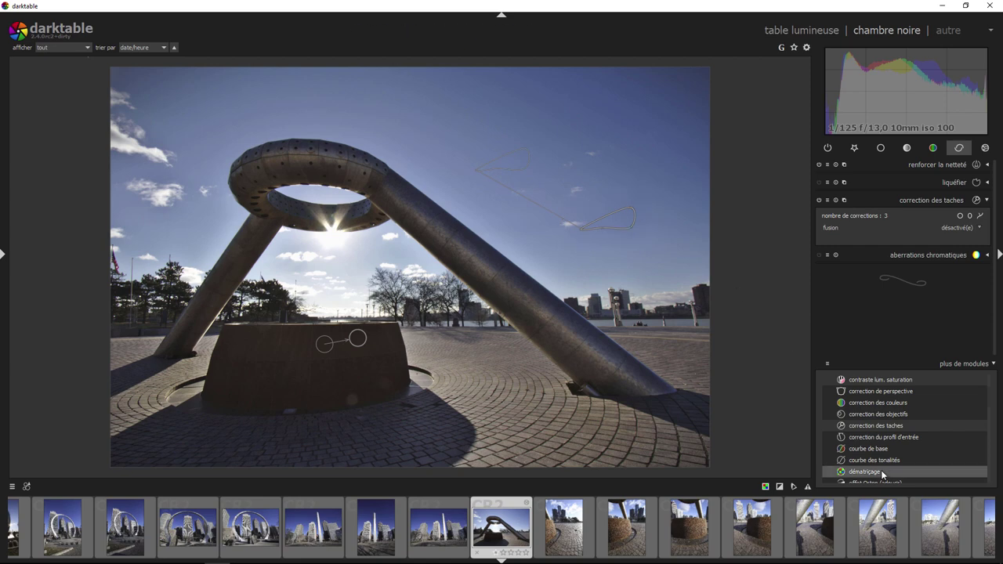
scroll(880, 423, "up", 3)
scroll(880, 424, "down", 2)
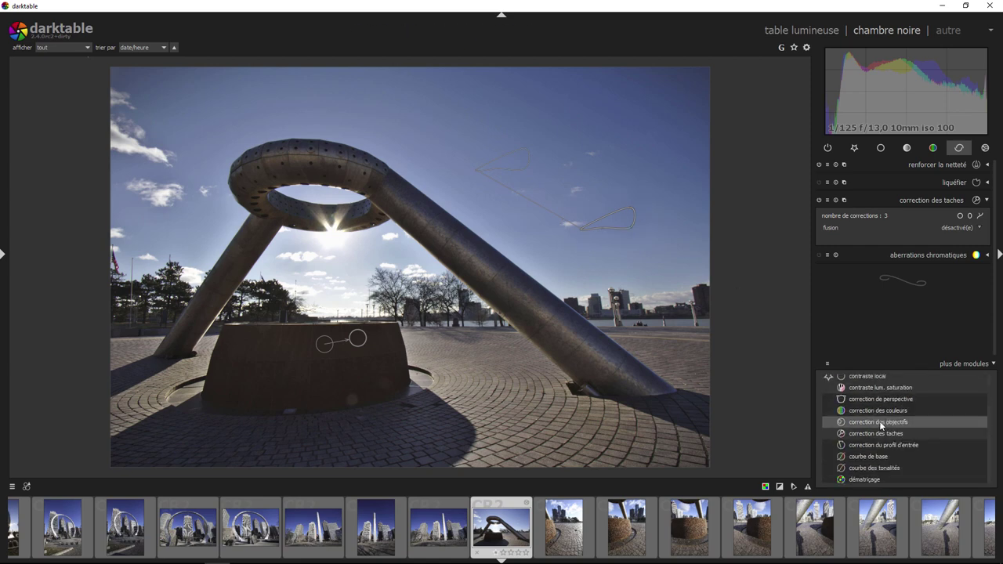
scroll(879, 423, "down", 2)
scroll(880, 424, "down", 2)
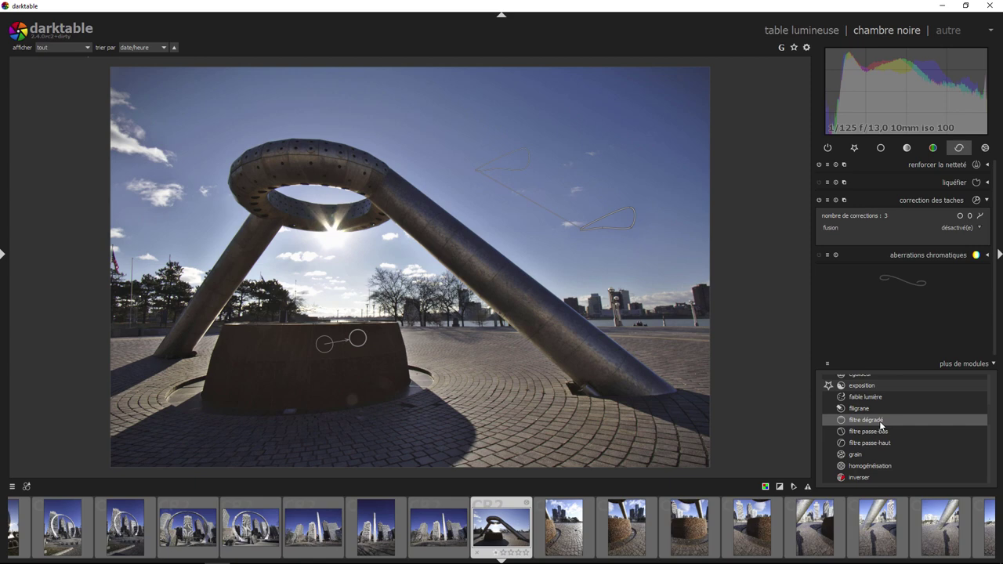
scroll(881, 424, "up", 2)
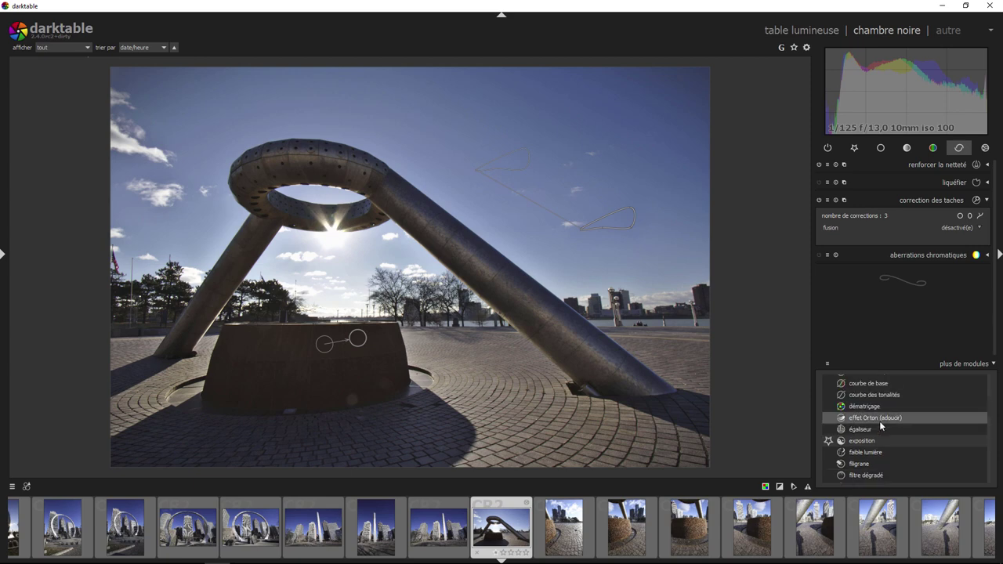